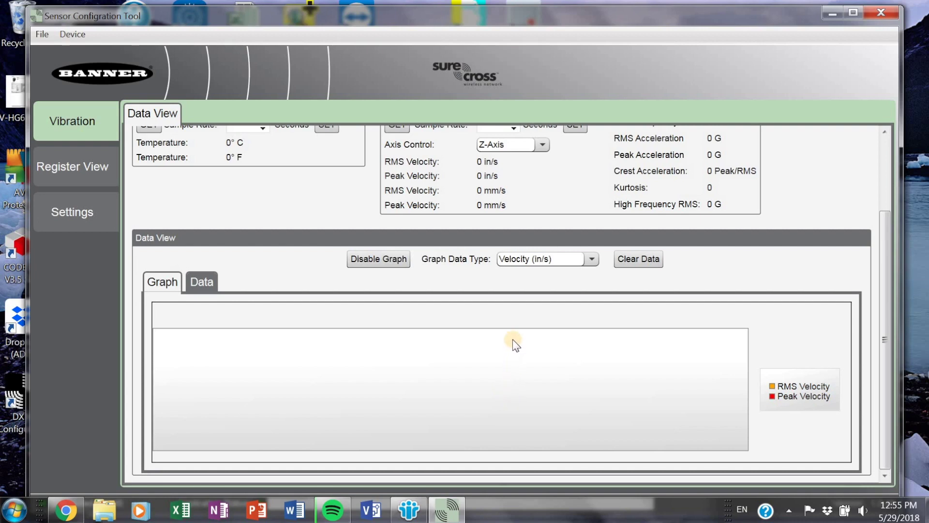
Examine the vibration data view and its Modbus slave ID setting.
scroll(513, 339, "up", 3)
scroll(506, 353, "down", 3)
scroll(629, 240, "up", 3)
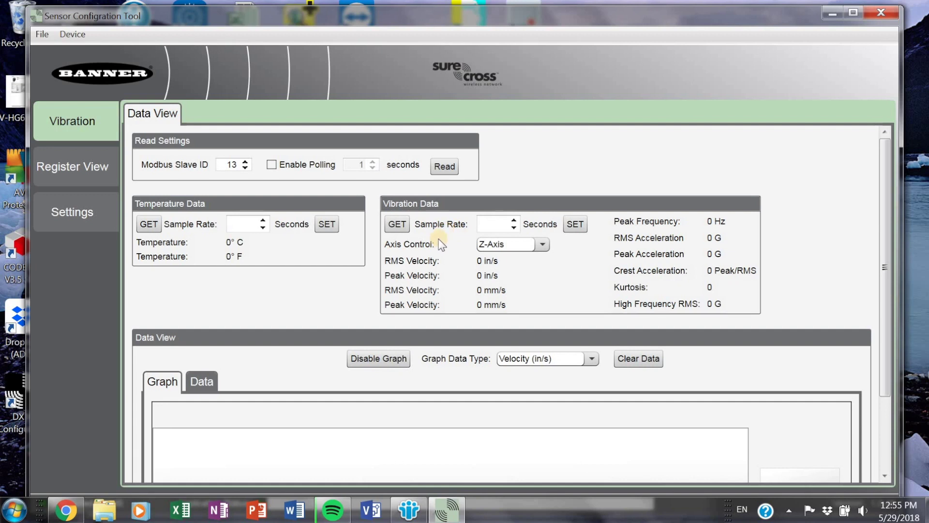
double_click(233, 166)
left_click(233, 165)
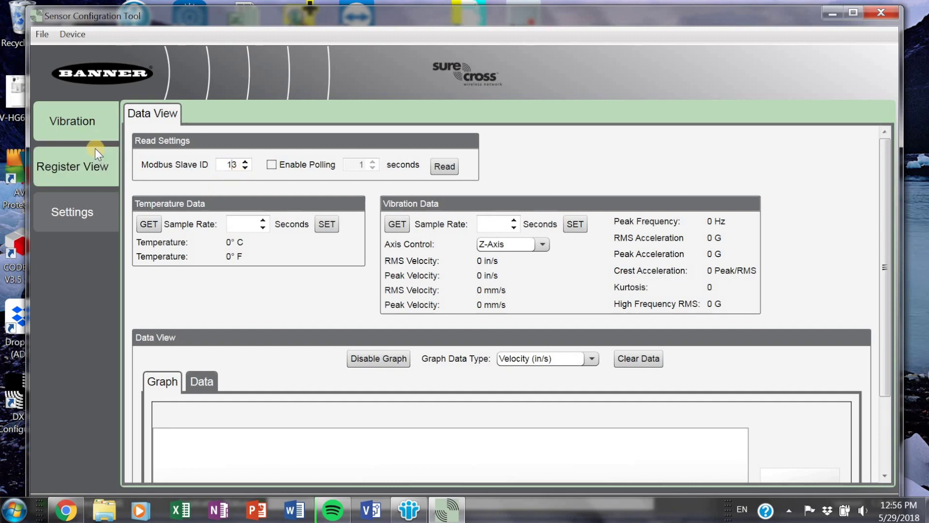
Read the Modbus ID from the connected sensor in the settings and return to the vibration view.
left_click(94, 221)
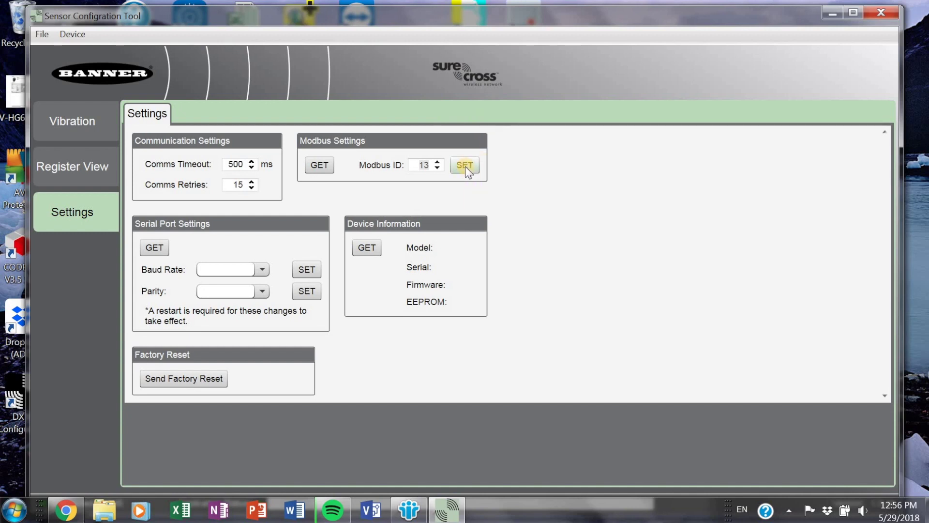
left_click(317, 167)
left_click(80, 130)
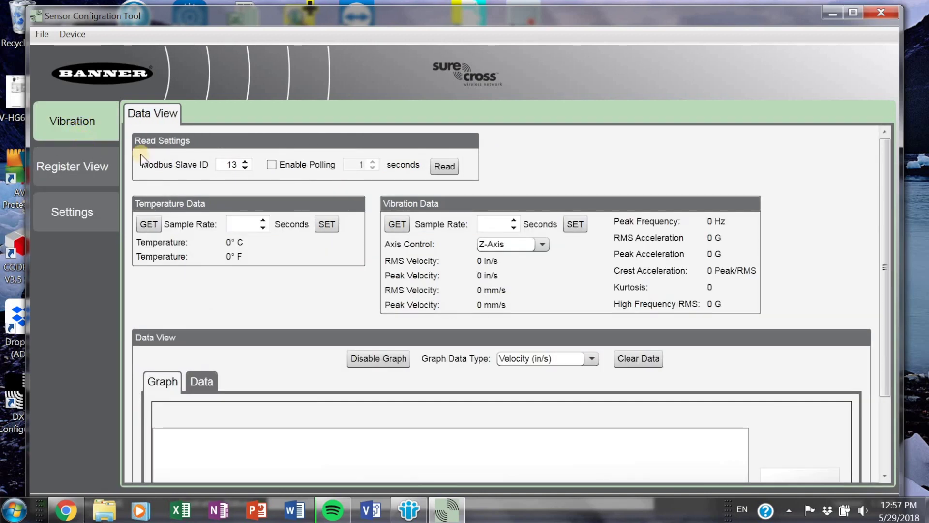
Enable polling every 1 second for Modbus slave ID 13 and start polling the vibration and temperature data.
double_click(233, 167)
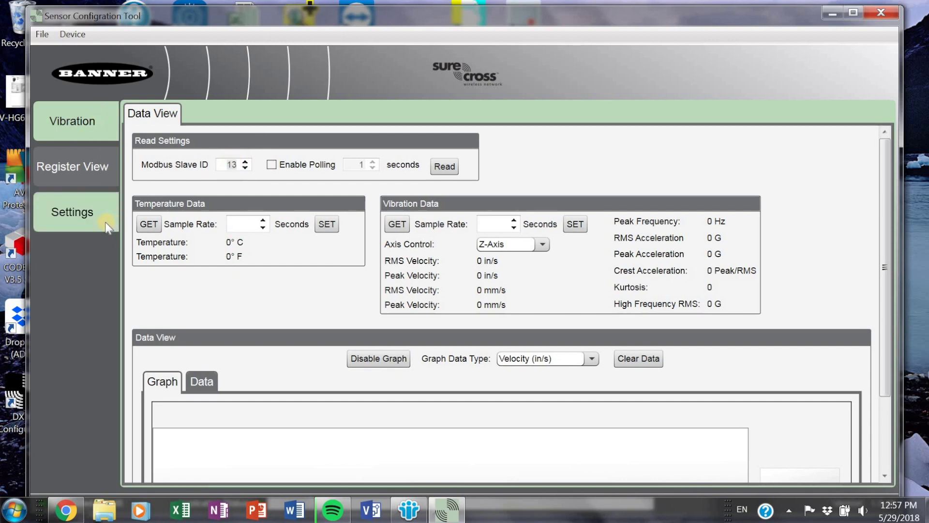
left_click(272, 165)
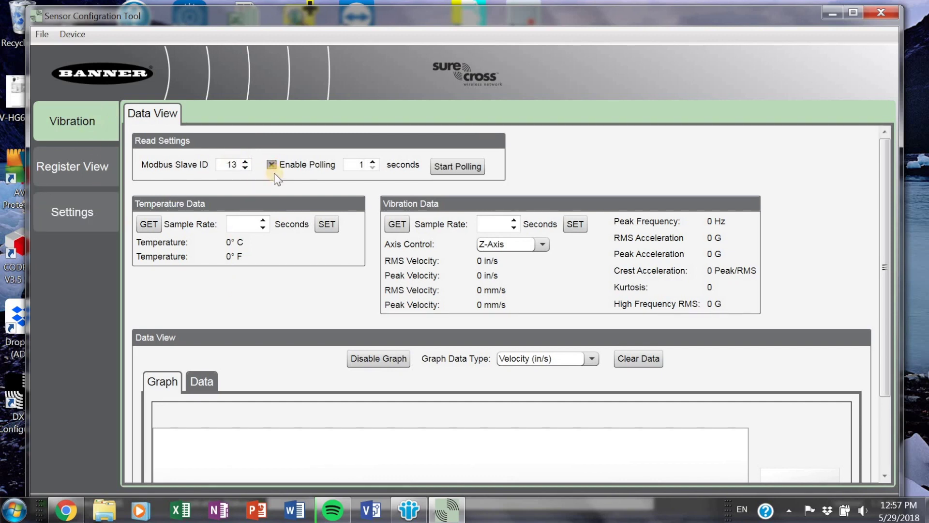
left_click(451, 167)
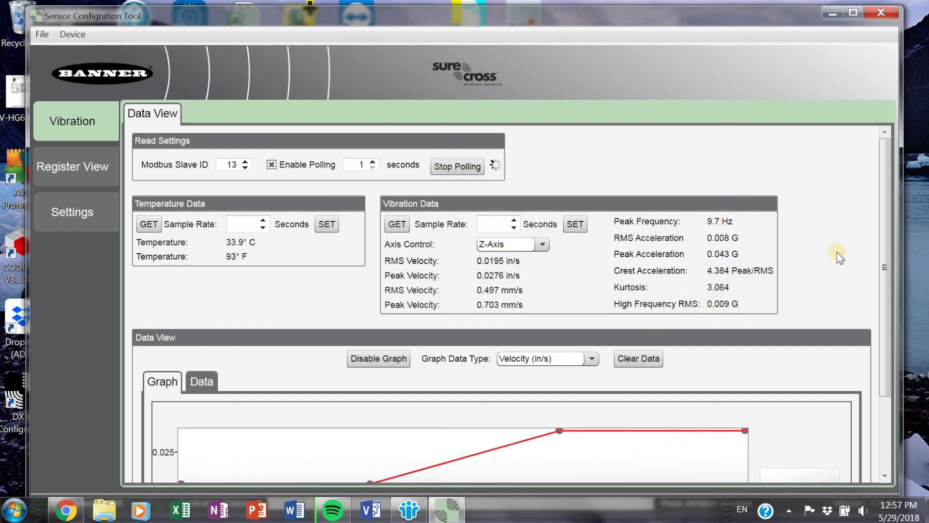
left_click_drag(883, 202, 835, 348)
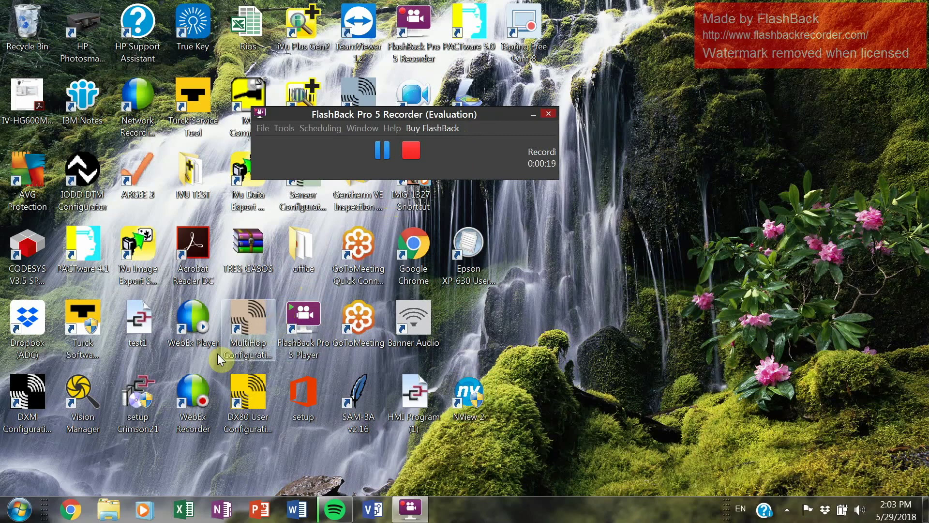
Launch Crimson 3.0 and open the RS-485 Comms Port settings.
left_click(28, 511)
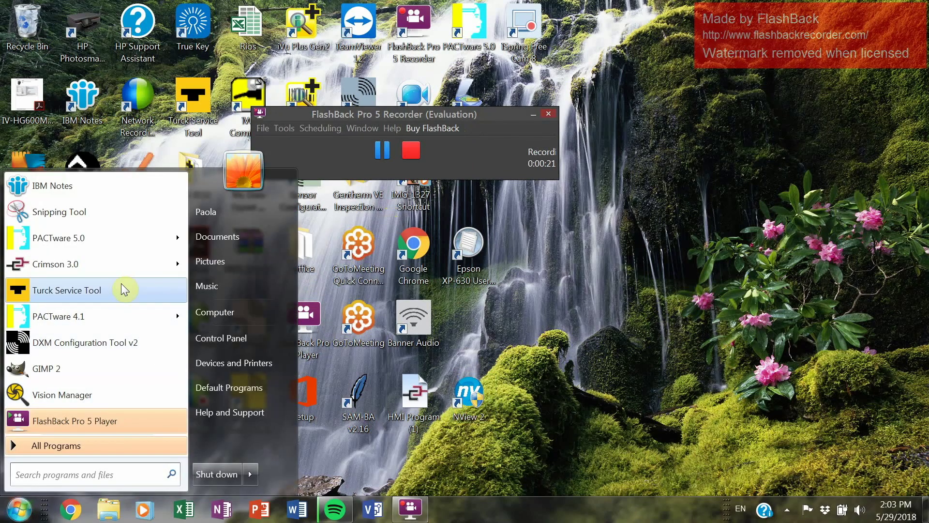
left_click(129, 265)
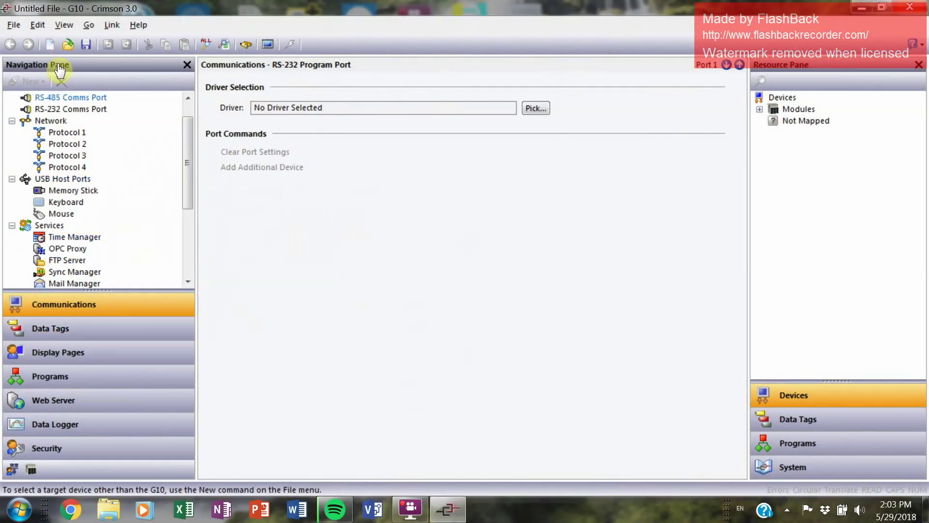
left_click(86, 97)
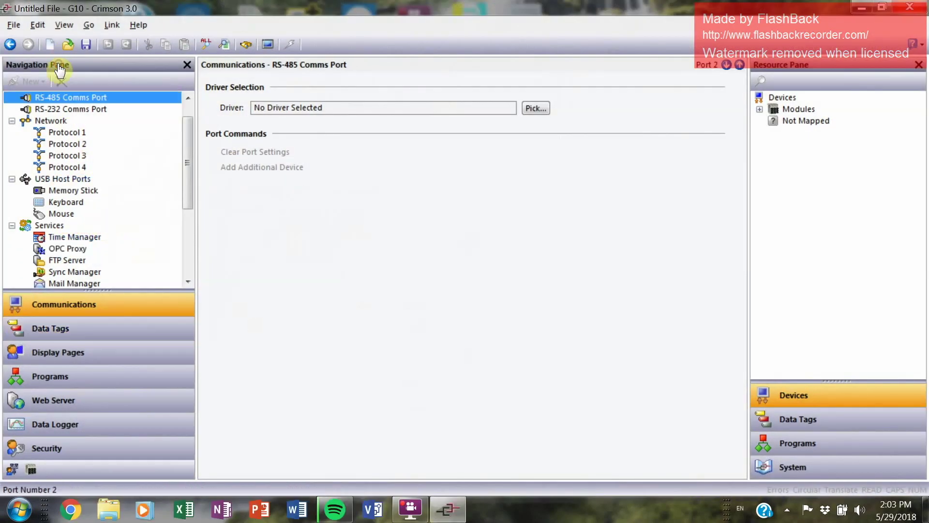
Assign the Modbus Universal Master driver to the RS-485 comms port.
left_click_drag(187, 151, 192, 119)
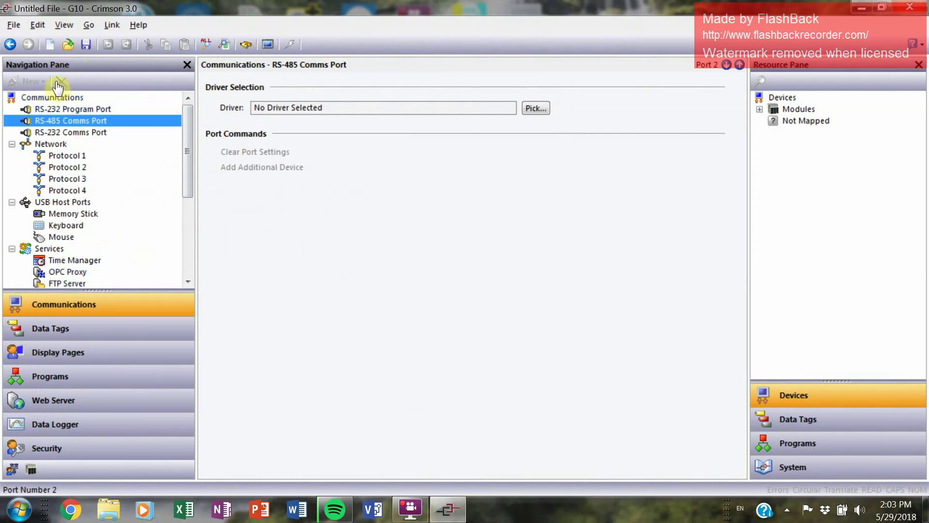
left_click(259, 65)
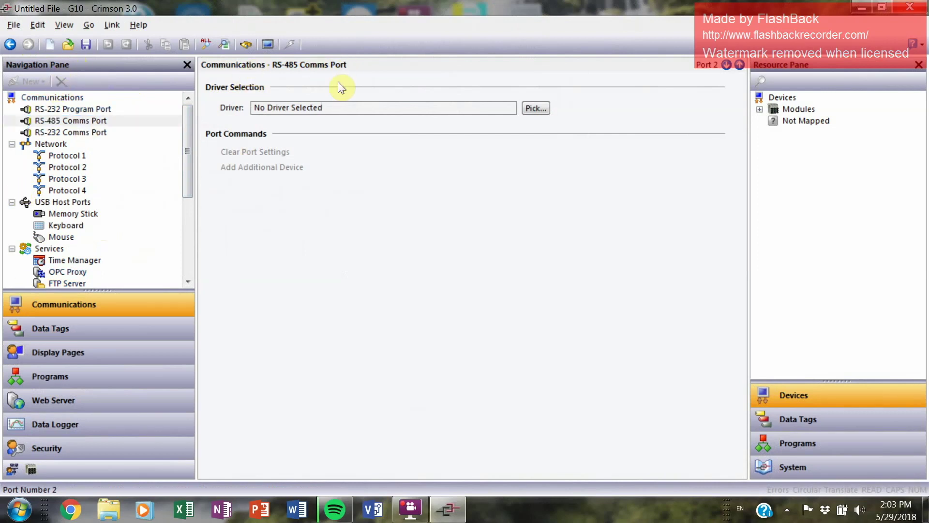
left_click(536, 109)
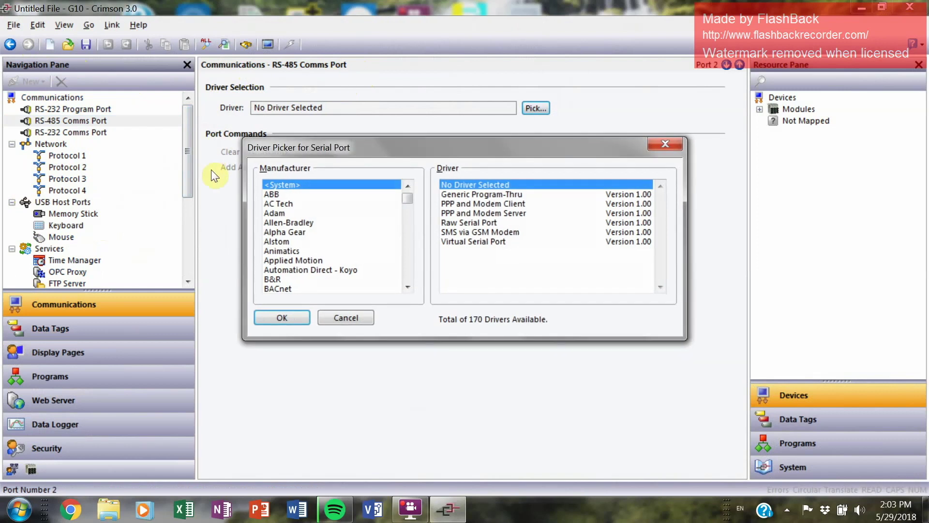
left_click(316, 259)
key("m")
key("Down")
key("Down")
key("Down")
key("Down")
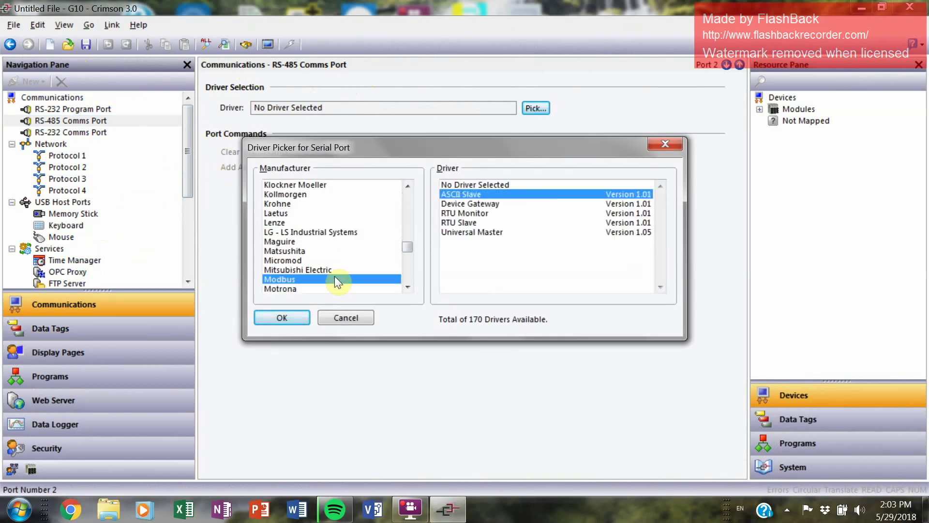
left_click(478, 232)
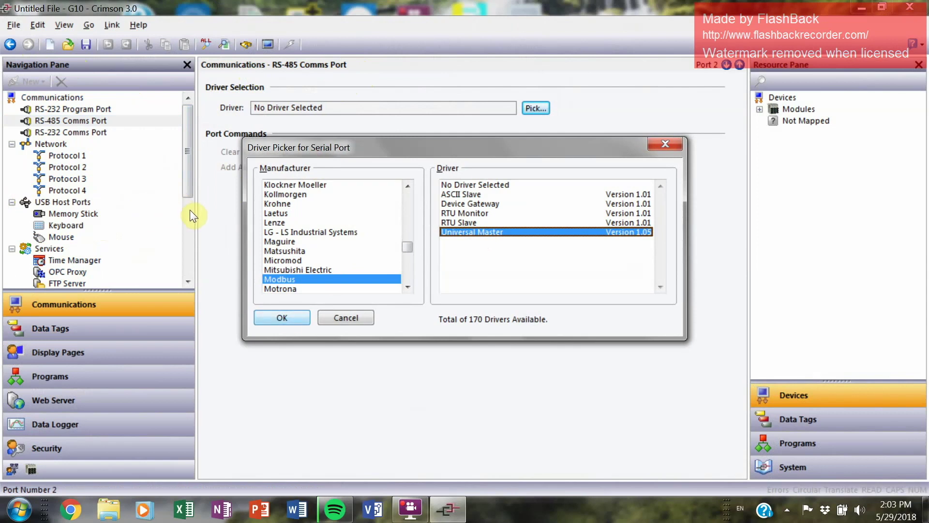
key("Return")
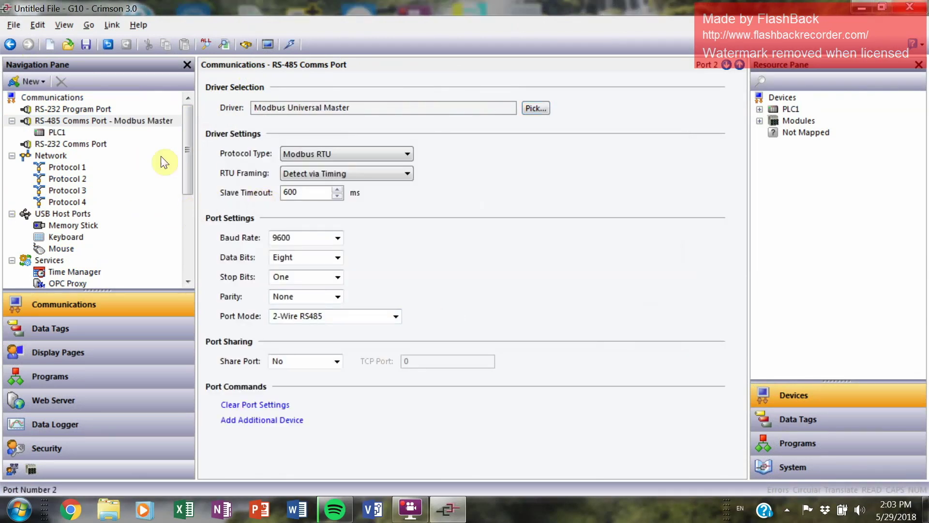
Rename the PLC1 device under the RS-485 port as DX80DR9MH1_ID11.
left_click(56, 132)
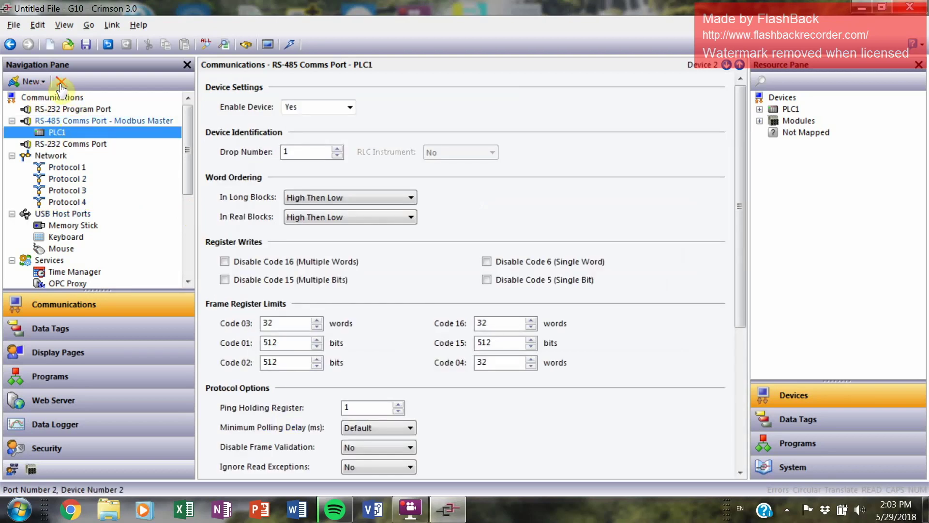
key("F2")
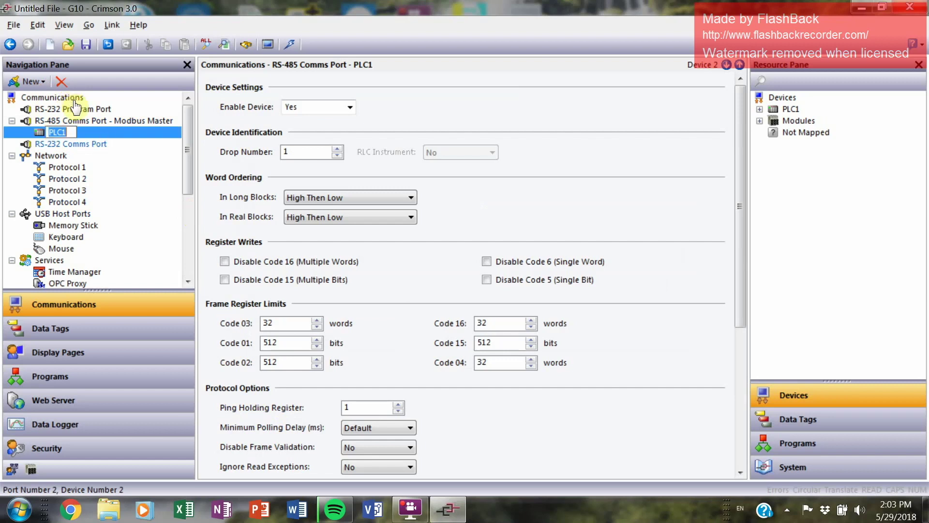
key("Caps_Lock")
type("DX80DR9M")
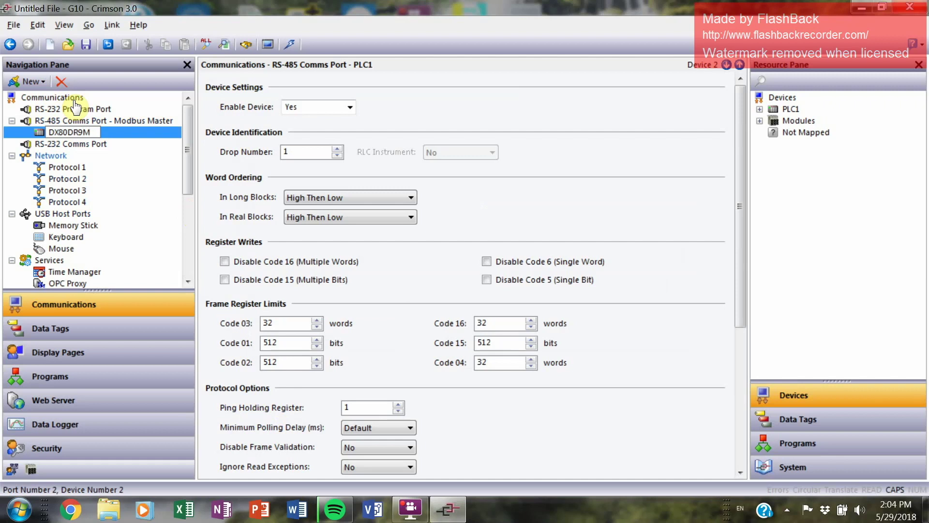
type("H1")
type("_ID11")
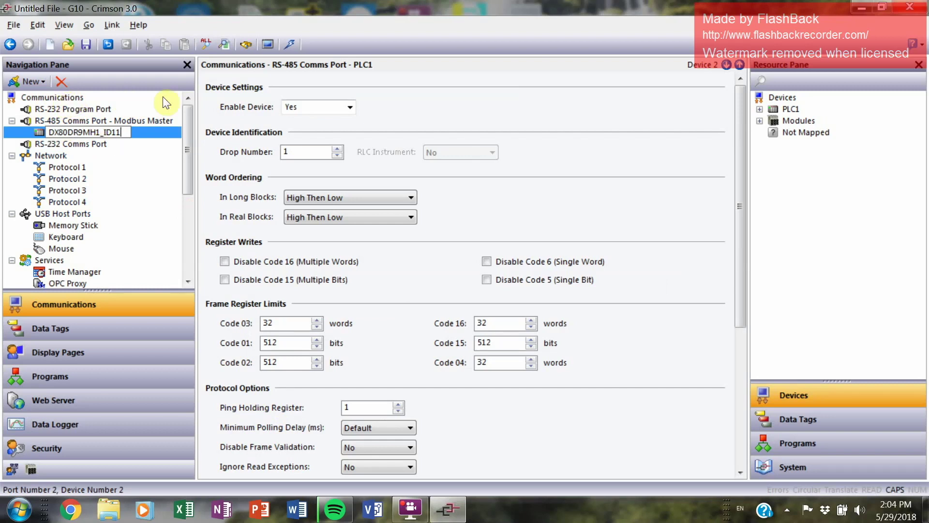
key("Return")
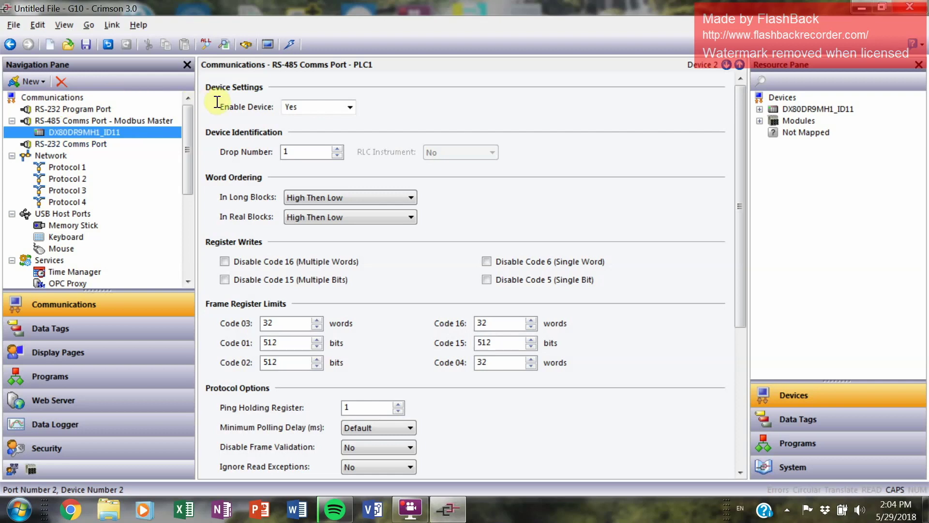
Set the drop number of the DX80DR9MH1_ID11 device to 11.
left_click(217, 102)
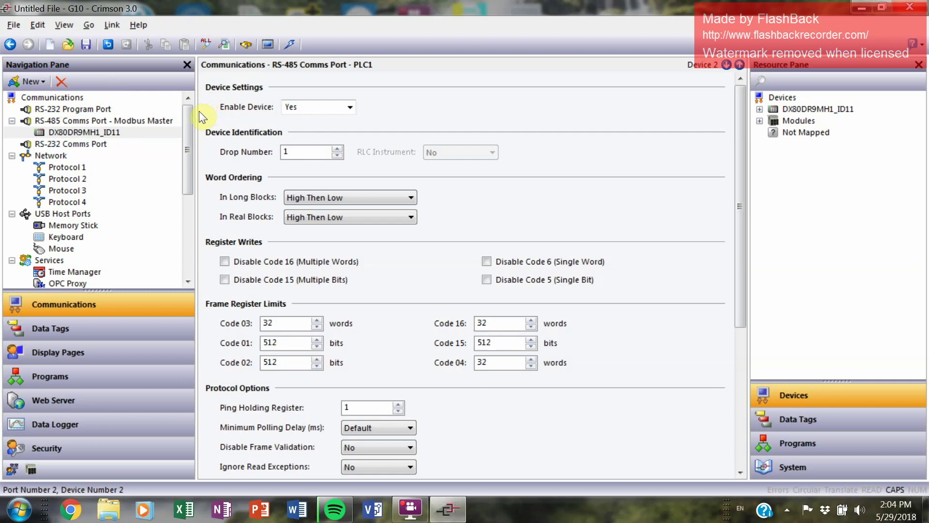
type("1")
key("Return")
Add a second device to the RS-485 Modbus Master port.
left_click(93, 93)
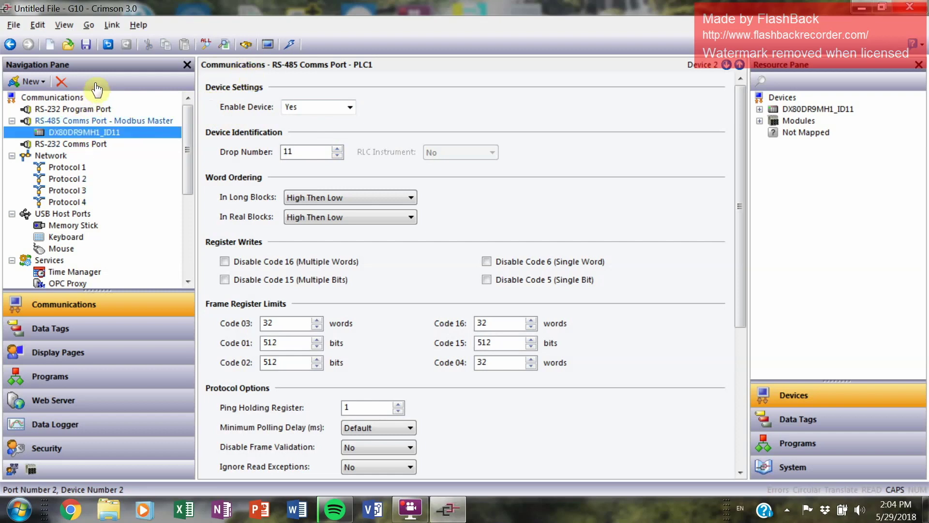
key("Up")
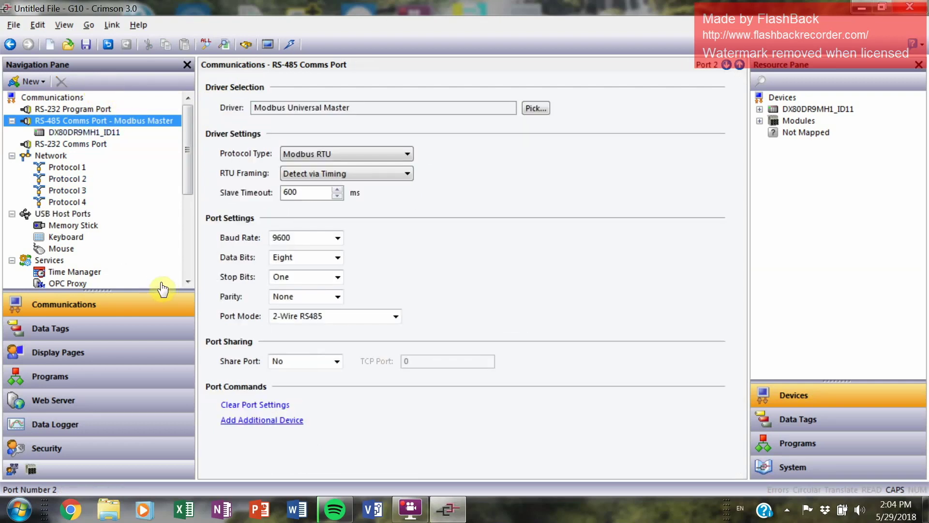
left_click(242, 420)
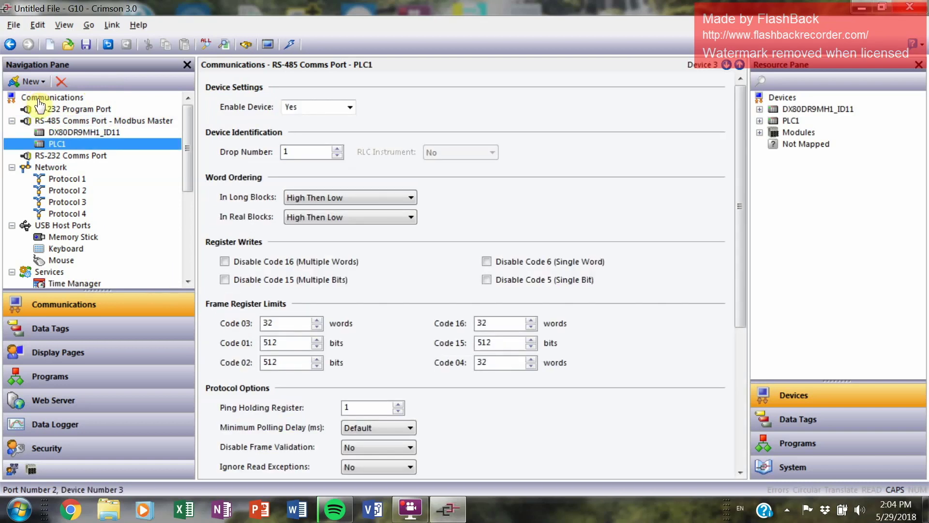
Rename the newly added PLC1 device as DX80DR9MH2_ID12.
left_click(60, 145)
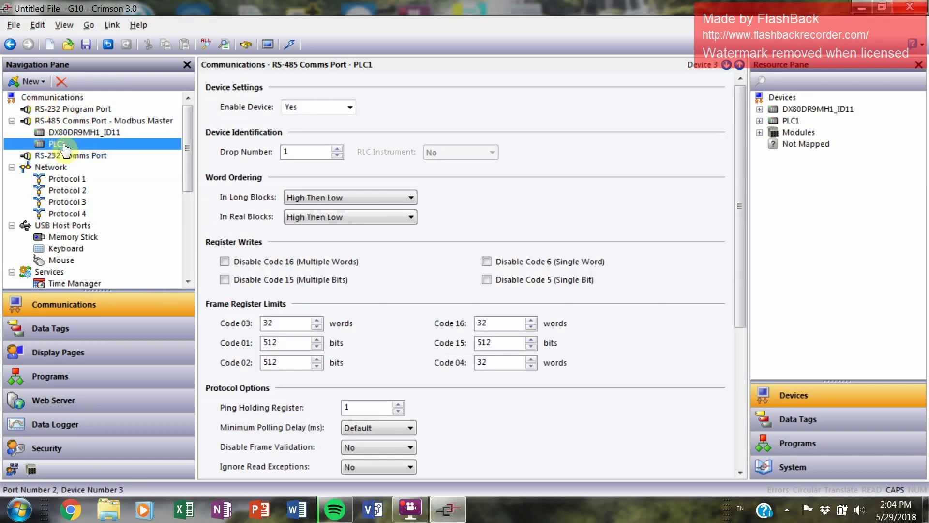
type("dx80")
key("BackSpace")
key("BackSpace")
key("BackSpace")
key("BackSpace")
type("DX80DR")
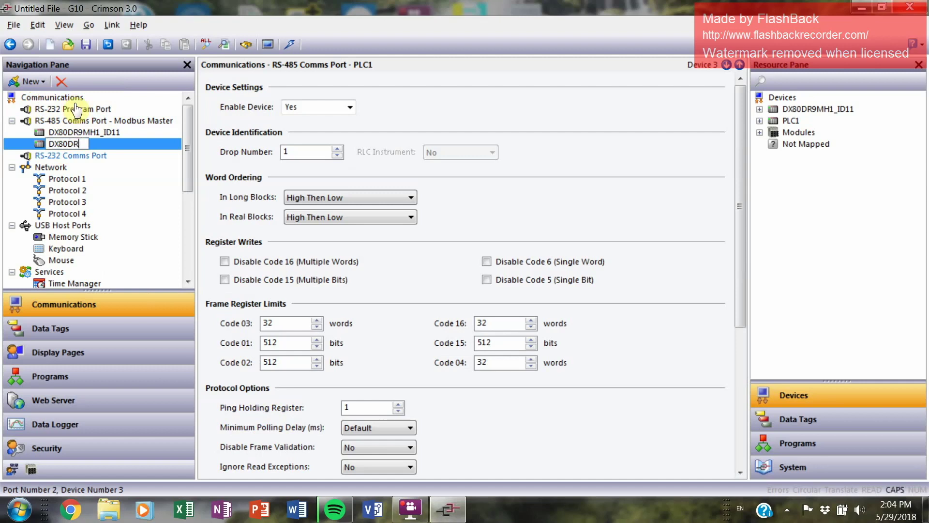
type("9MH2_ID")
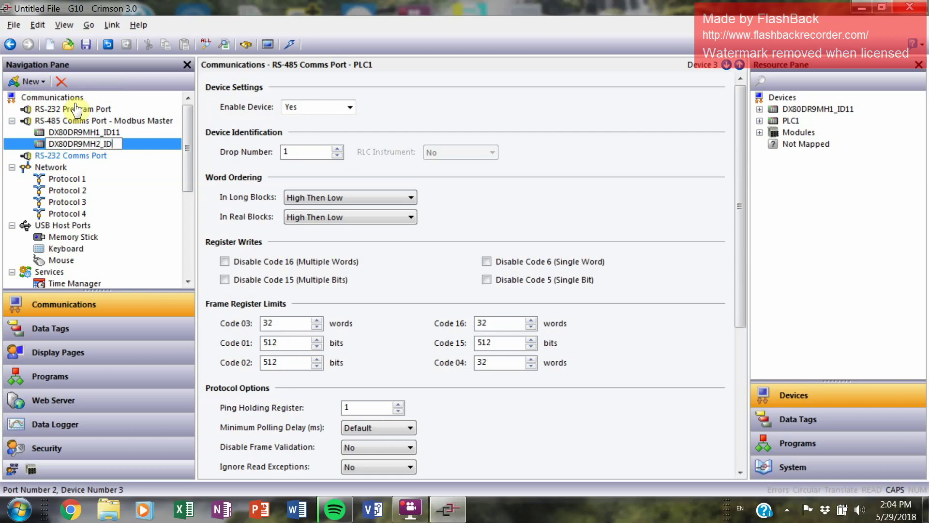
type("12")
key("Return")
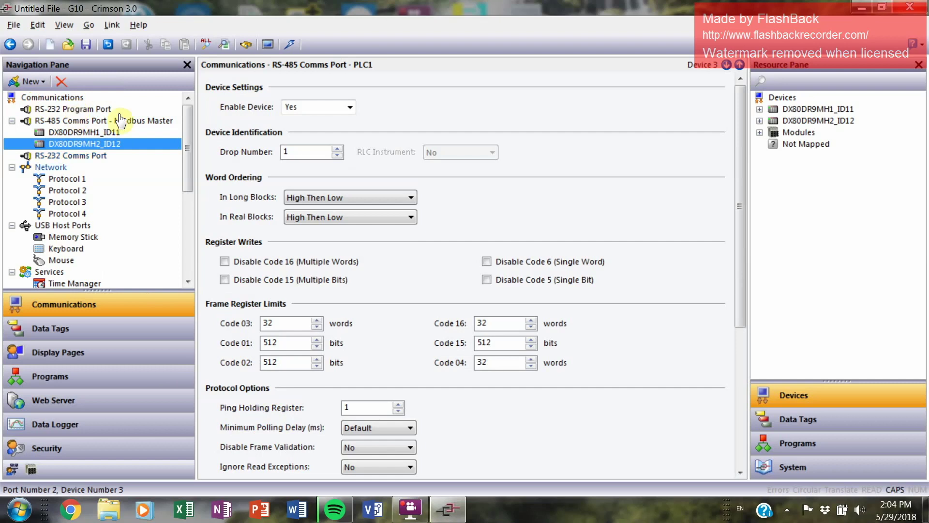
Set the drop number of the DX80DR9MH2_ID12 device to 12.
key("Tab")
type("2")
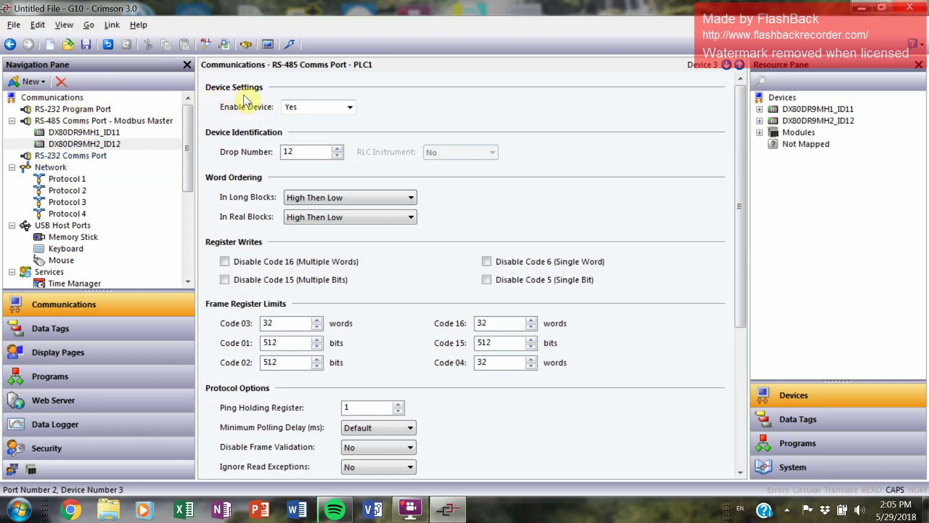
key("Return")
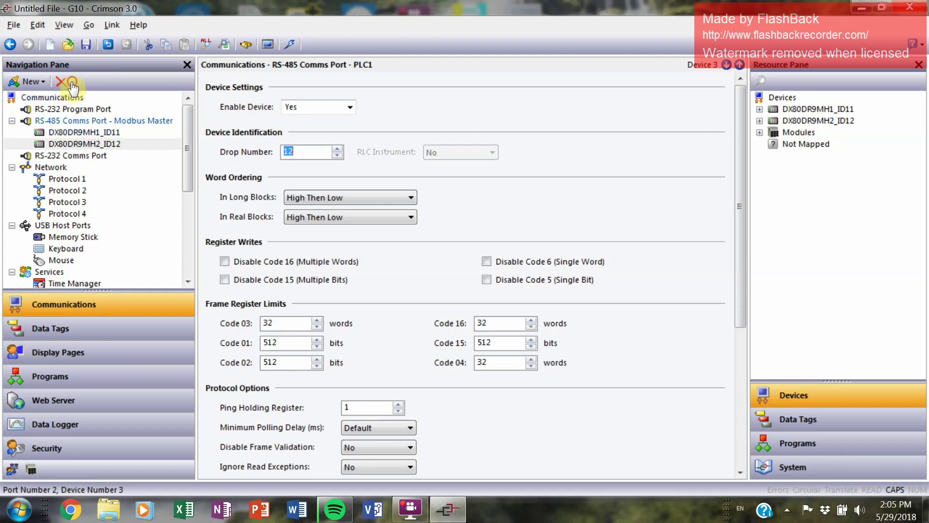
Add a third device to the RS-485 Modbus Master port and rename it QM42VT2_ID13.
left_click(73, 120)
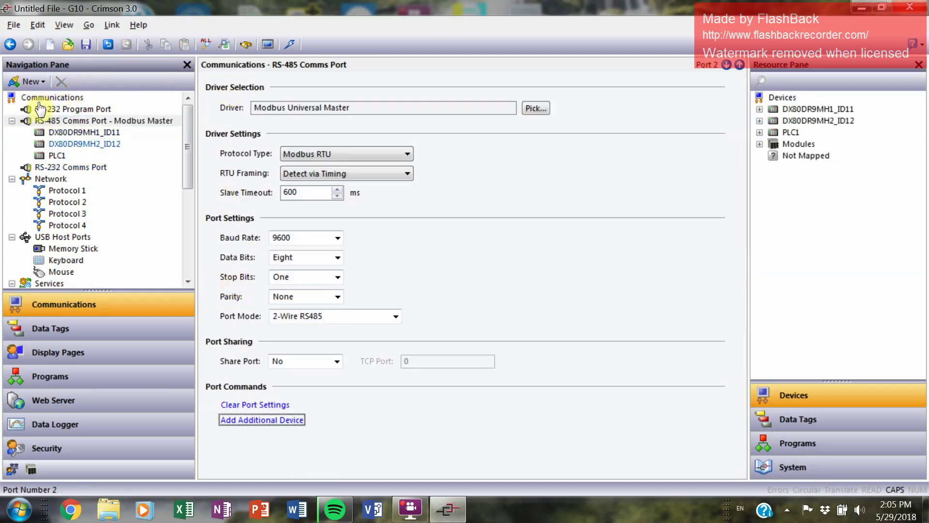
left_click(57, 156)
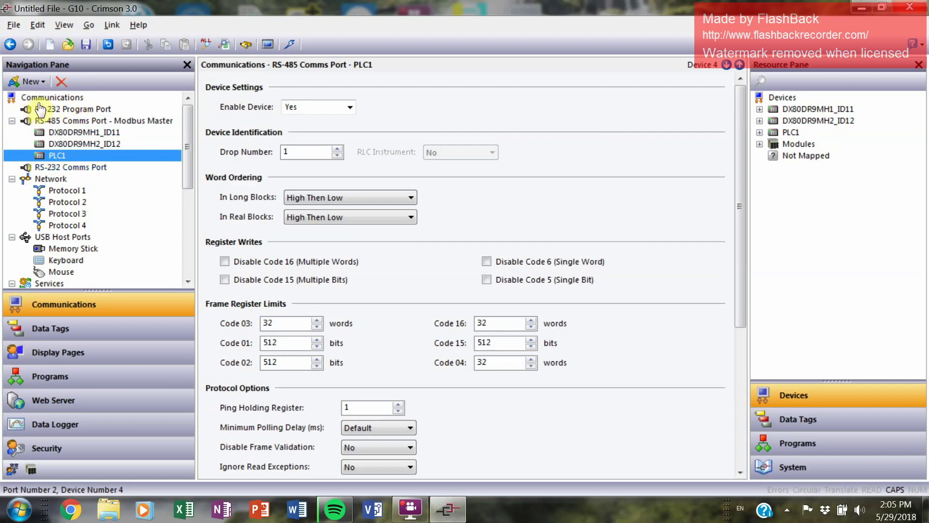
key("F2")
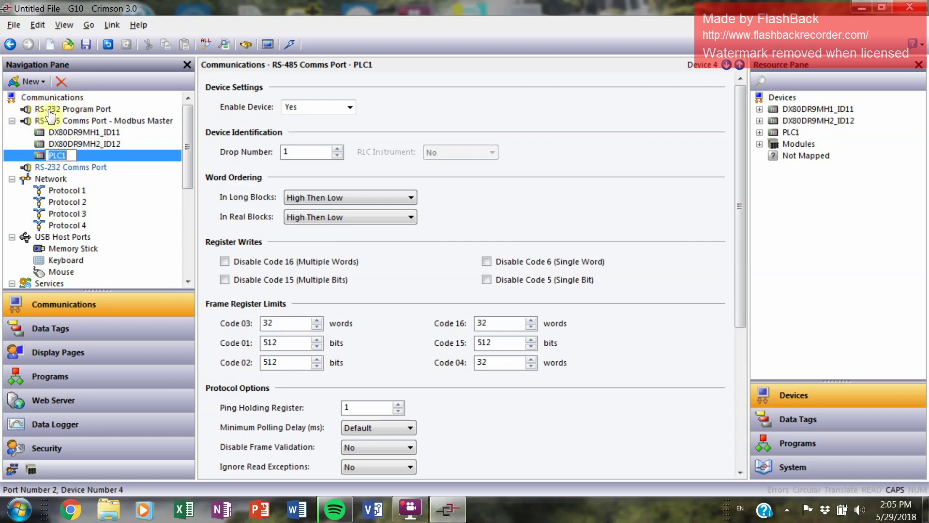
type("QM42VT2_ID13")
key("Return")
Set the drop number of the QM42VT2_ID13 device to 13.
scroll(48, 114, "down", 1)
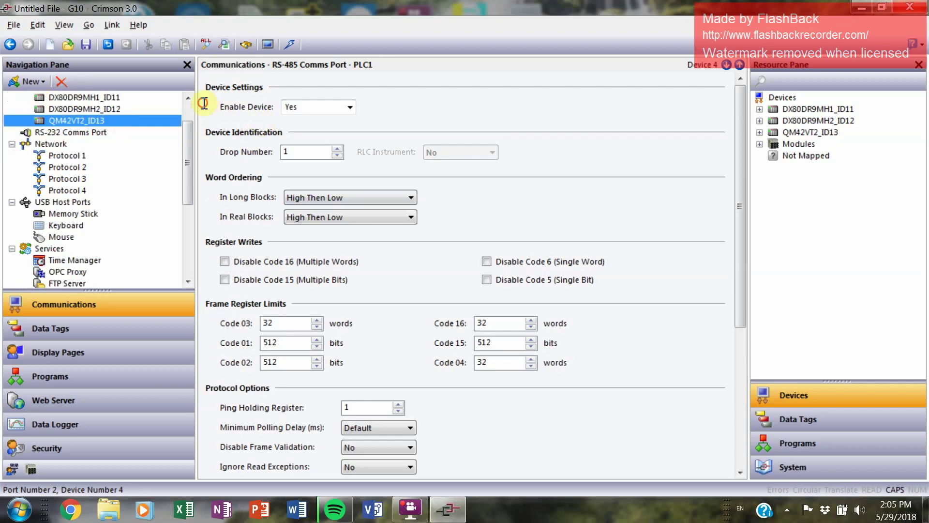
left_click(307, 151)
type("3")
key("Return")
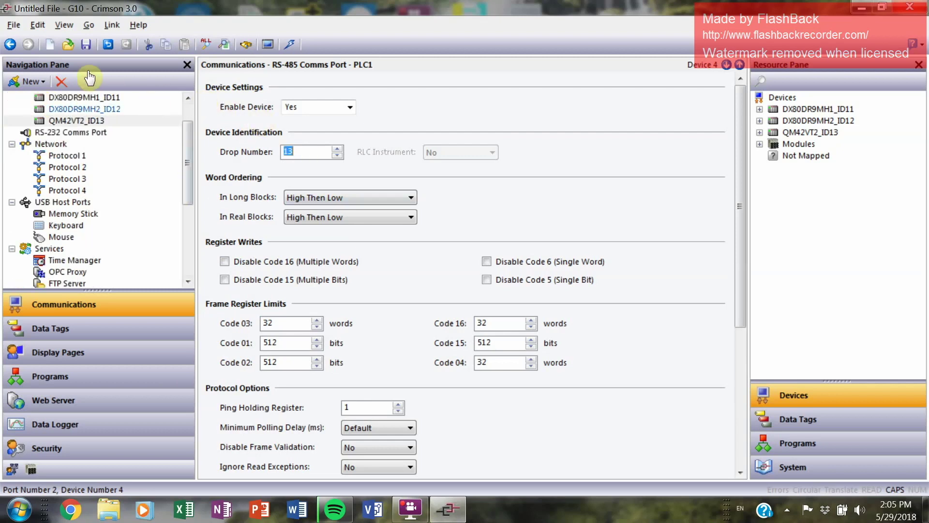
Add a fourth device to the RS-485 Modbus Master port.
left_click_drag(187, 167, 186, 143)
left_click(76, 109)
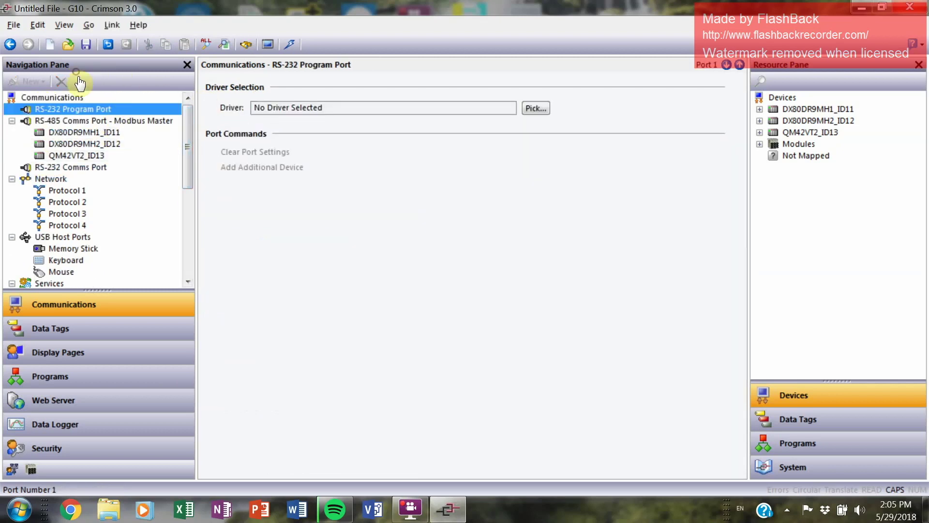
left_click(116, 121)
left_click(294, 420)
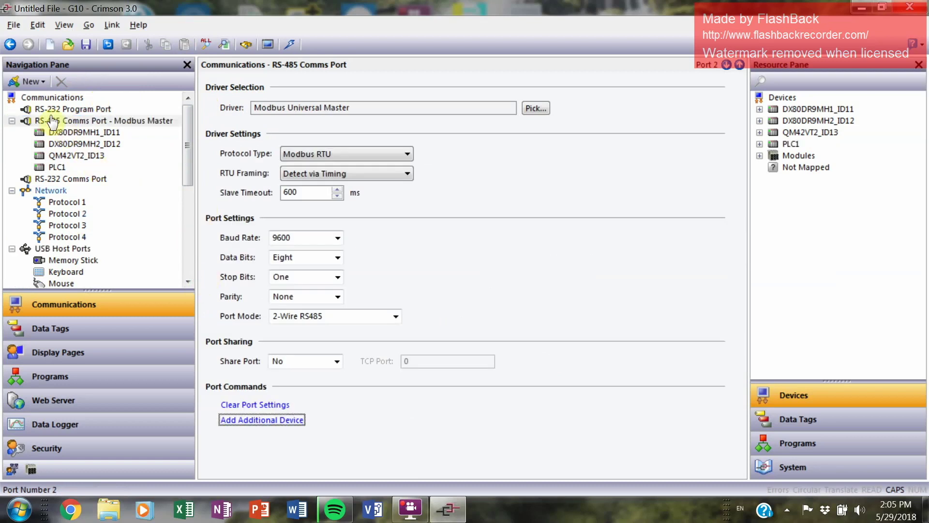
Rename the newly added PLC1 device as QM42VT2_ID14.
type("qm42vt")
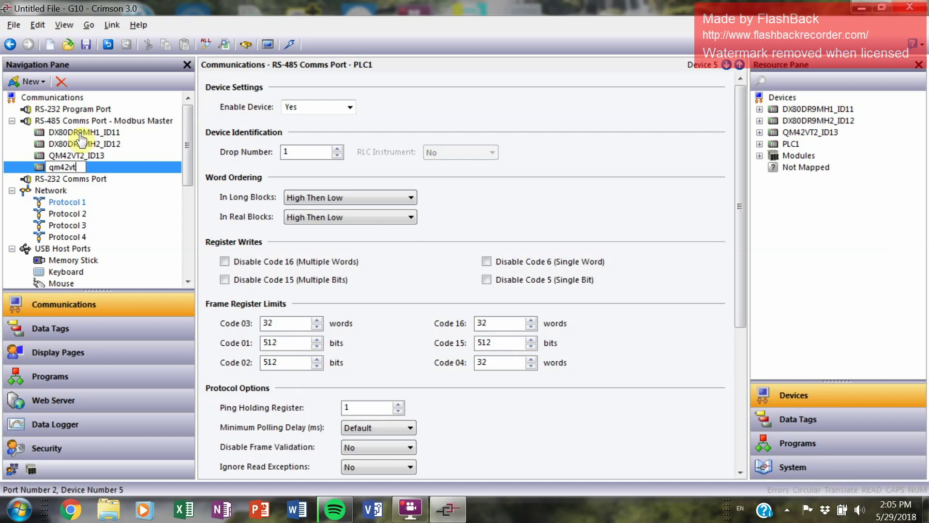
key("Caps_Lock")
key("shift+Left")
key("shift+Left")
key("shift+Left")
key("shift+Left")
key("shift+Left")
key("shift+Left")
type("QM42")
type("VT2_")
type("ID2")
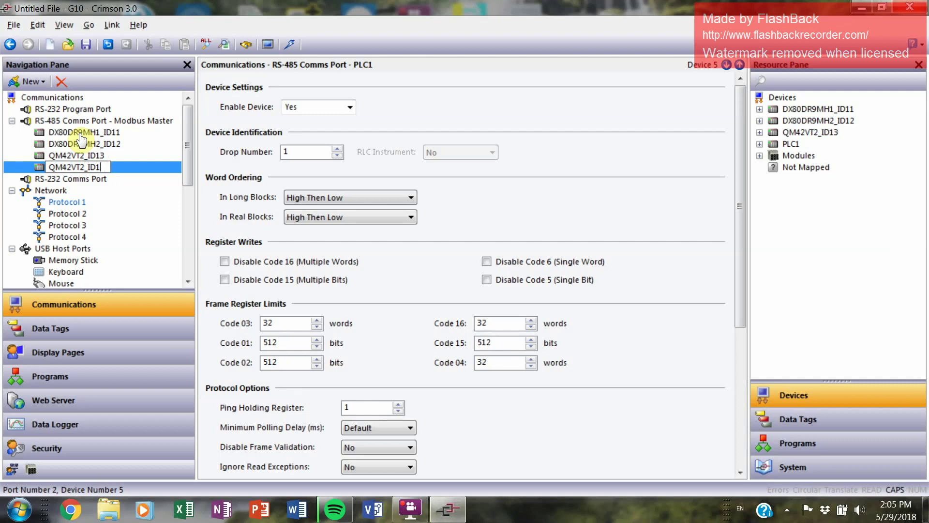
type("4")
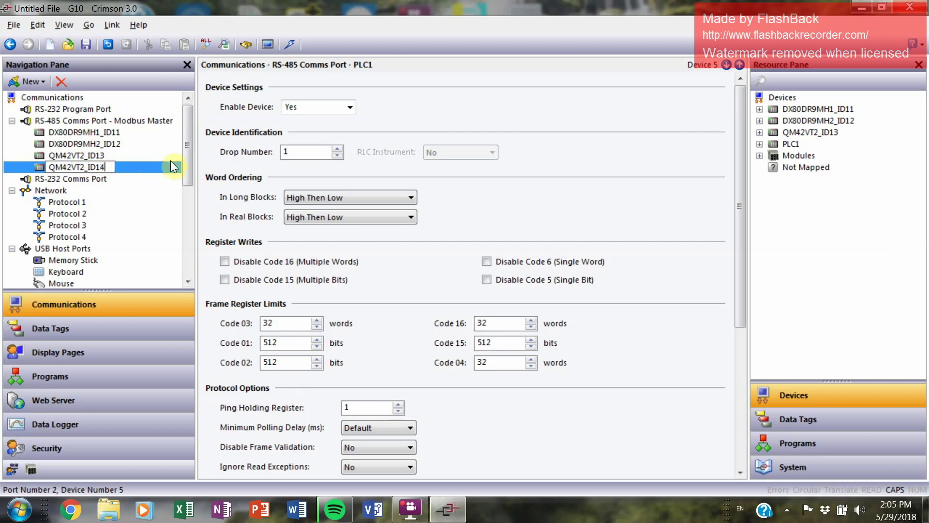
Set the drop number of the QM42VT2_ID14 device to 14.
key("Tab")
type("4")
key("Return")
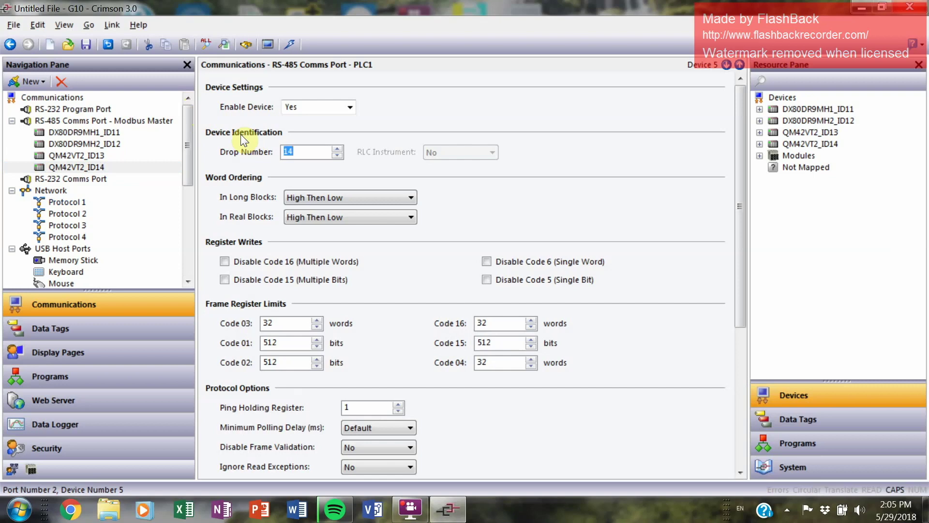
Add a fifth device to the RS-485 Modbus Master port and rename it QM42VT2_ID15.
left_click(101, 122)
left_click(262, 419)
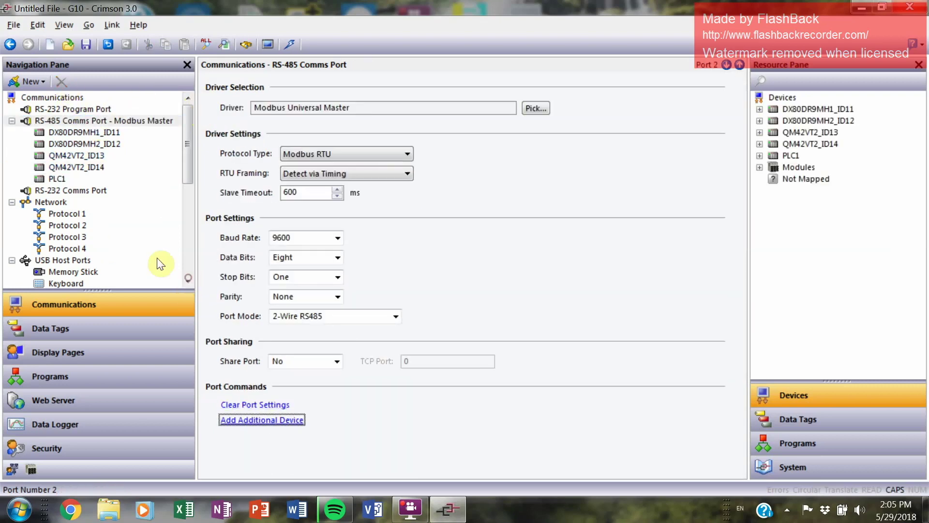
left_click(56, 183)
type("QM42VT2_ID15")
key("Return")
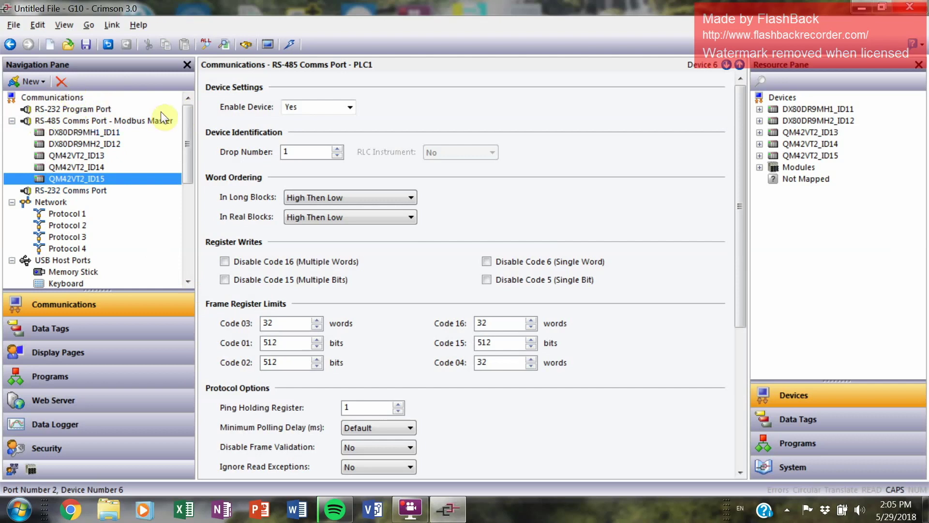
Set the drop number of the QM42VT2_ID15 device to 15.
key("Tab")
key("Tab")
type("15")
key("Return")
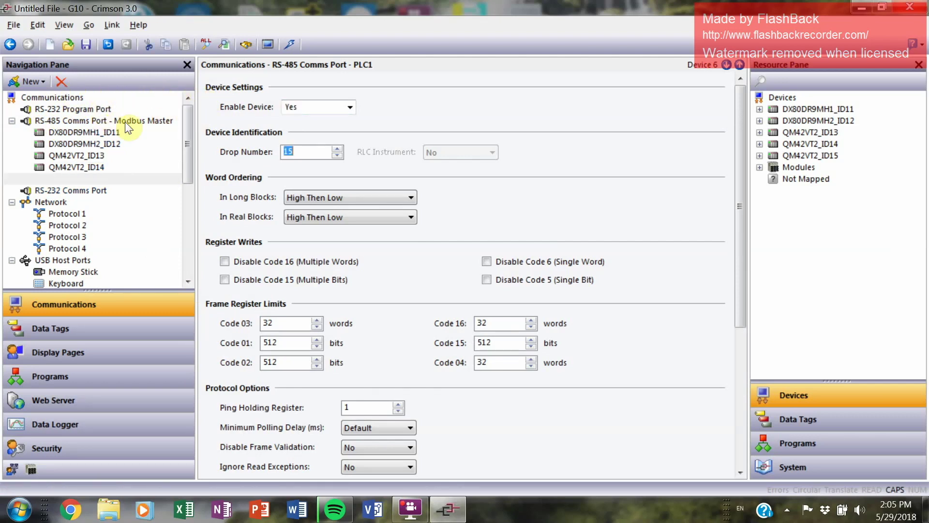
Review the RS-485 port settings and the drop numbers of the DX80DR9MH1_ID11 and DX80DR9MH2_ID12 devices.
left_click(99, 121)
key("Down")
key("Down")
key("Down")
key("Down")
key("Down")
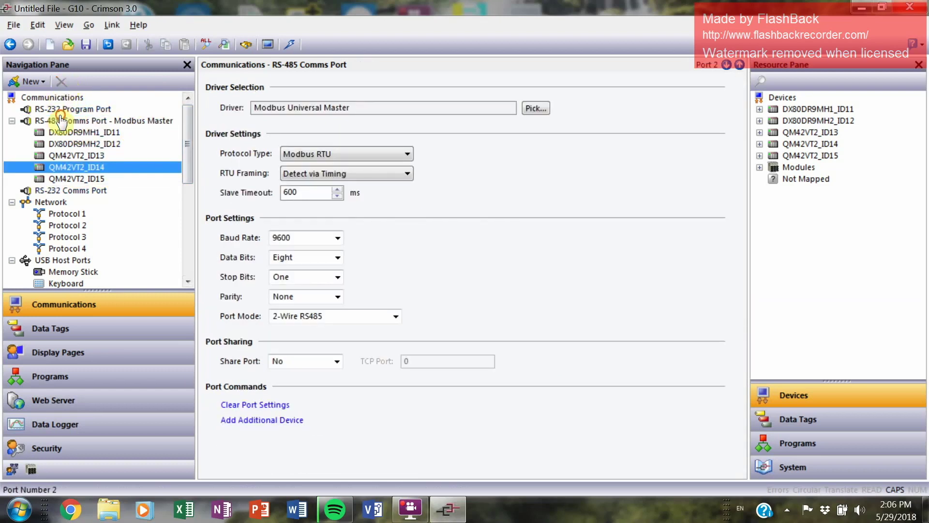
key("Up")
key("Up")
key("Up")
key("Up")
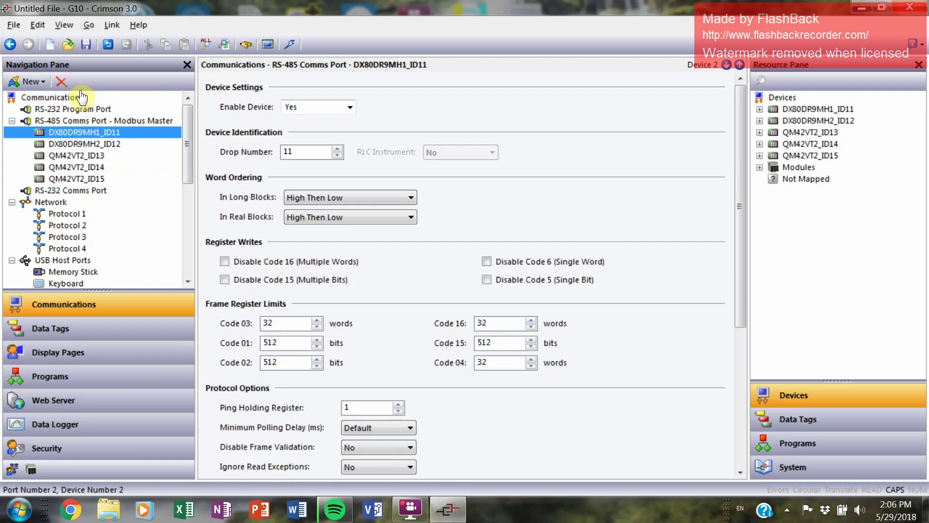
key("Down")
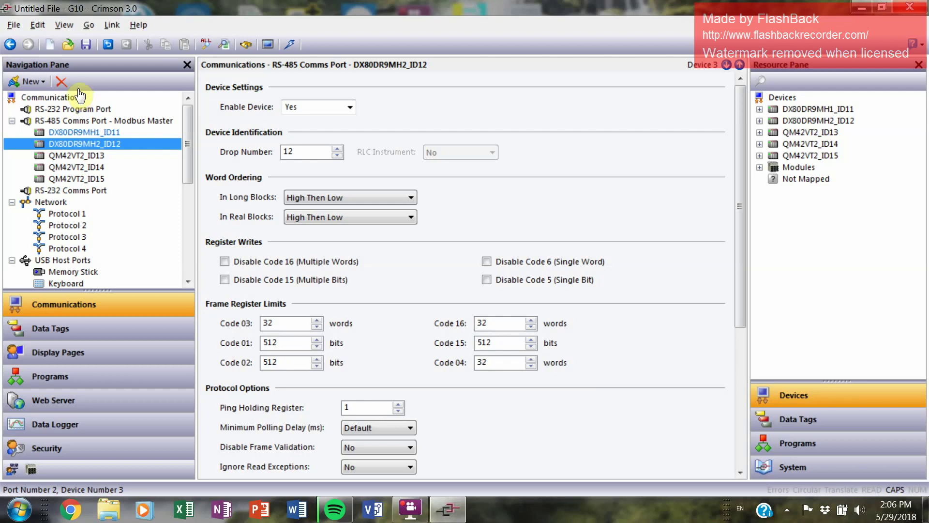
Create a new numeric data tag, keeping the default name Tag1.
key("ctrl+2")
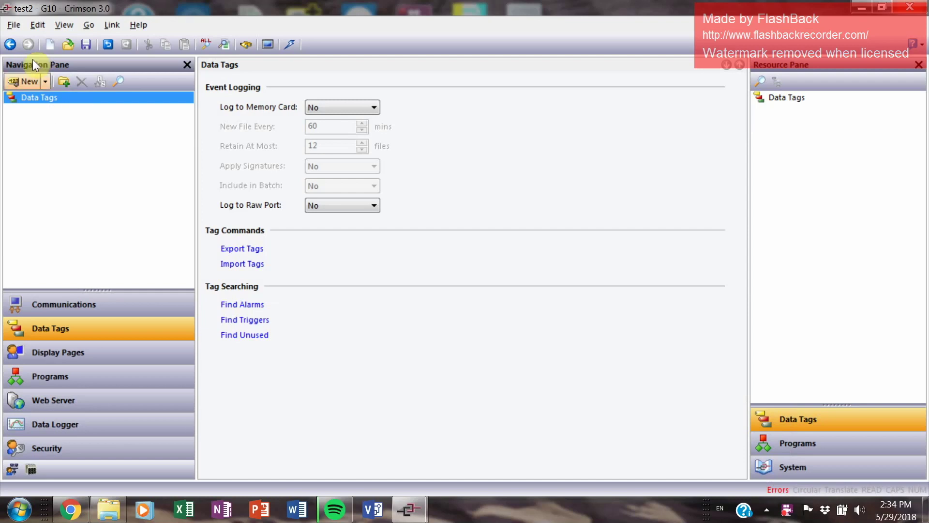
left_click(33, 80)
key("Down")
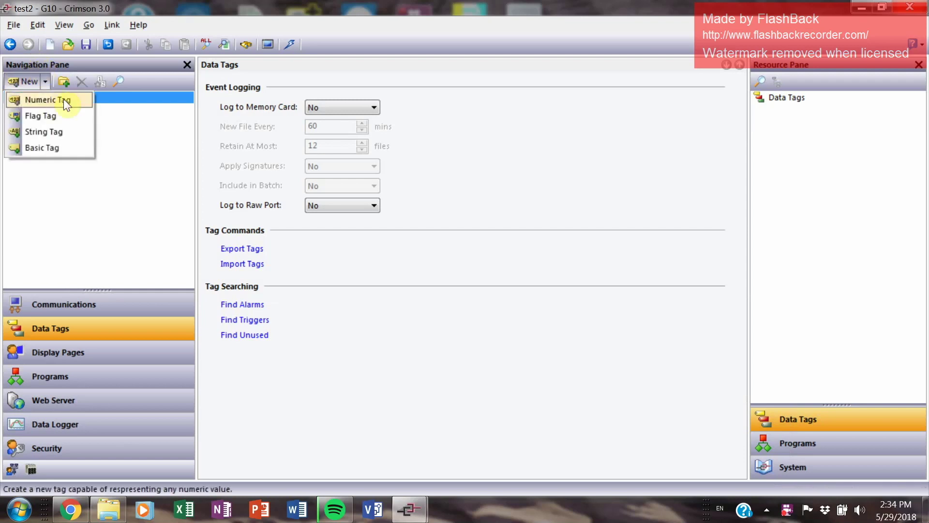
key("Return")
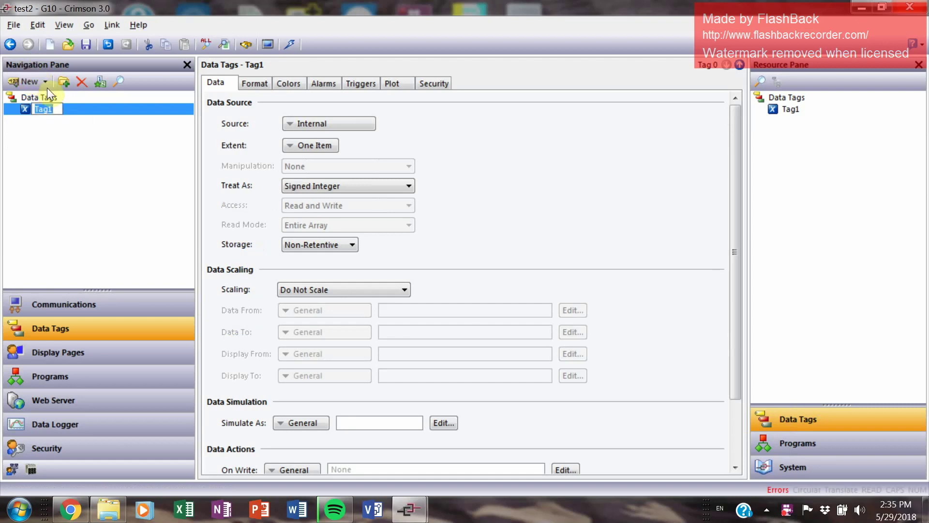
key("Return")
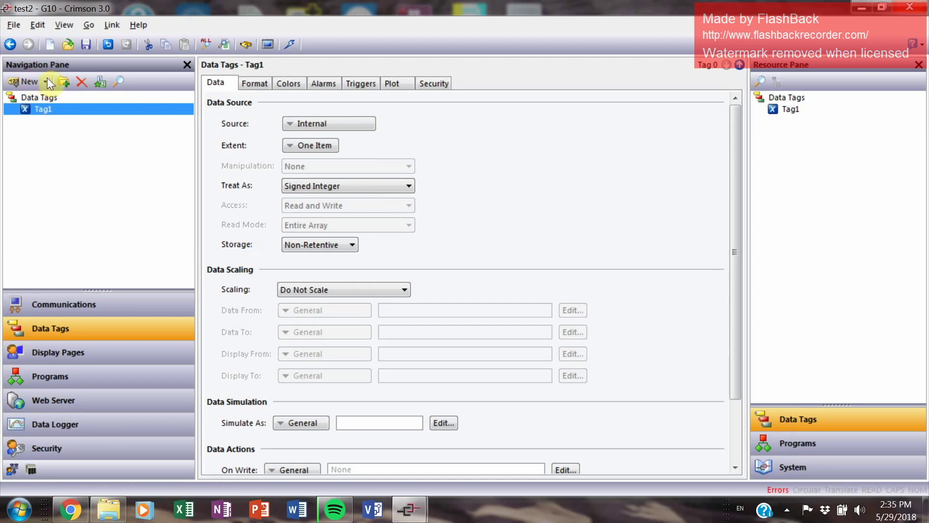
Switch to Chrome, open the data sheet PDF from Banner's QM42VT2 product page, and close the duplicate copy.
left_click(58, 511)
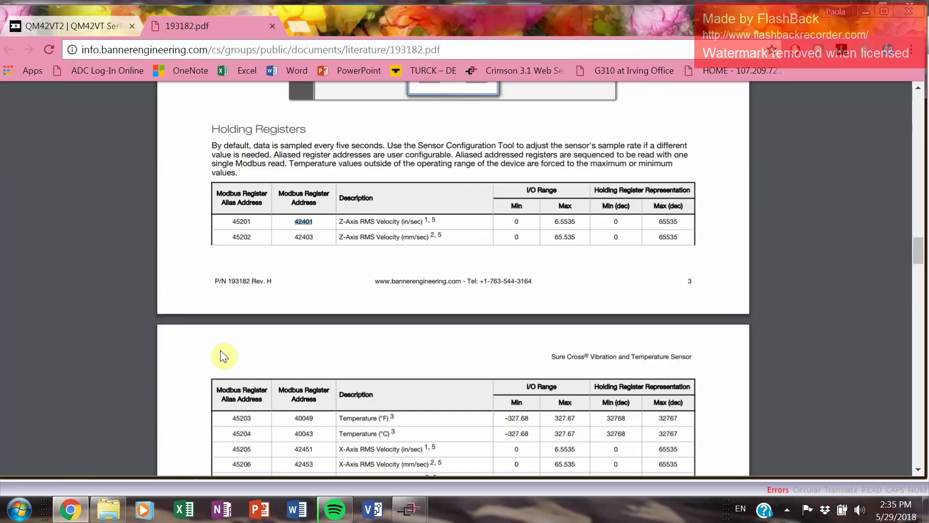
left_click(62, 24)
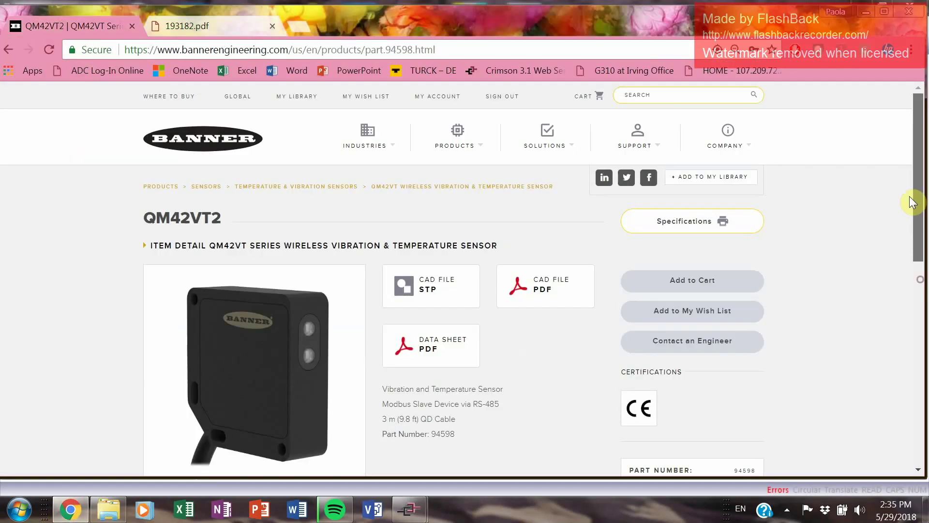
left_click_drag(918, 276, 913, 193)
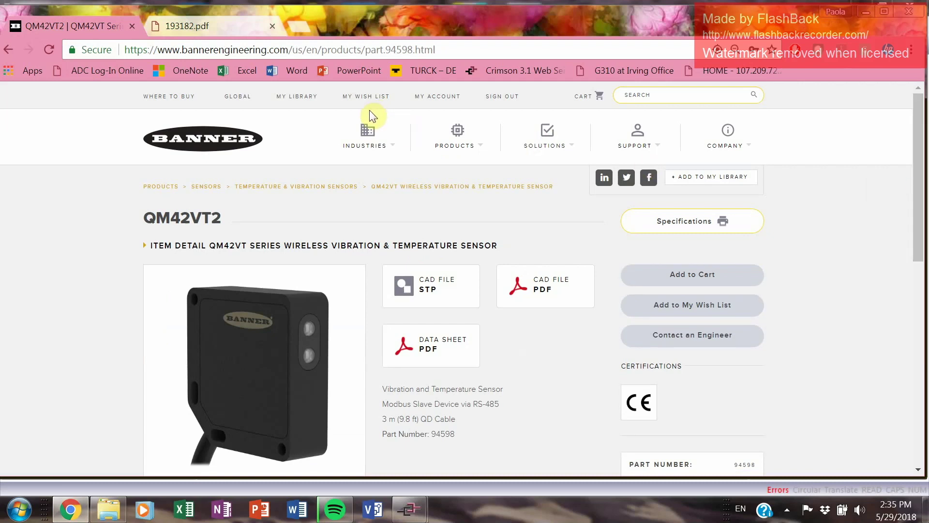
left_click(705, 102)
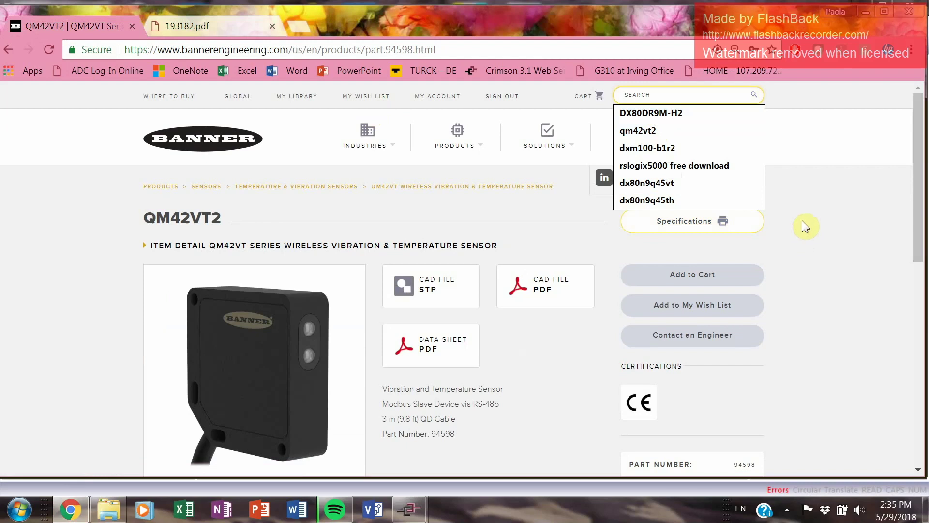
left_click(660, 131)
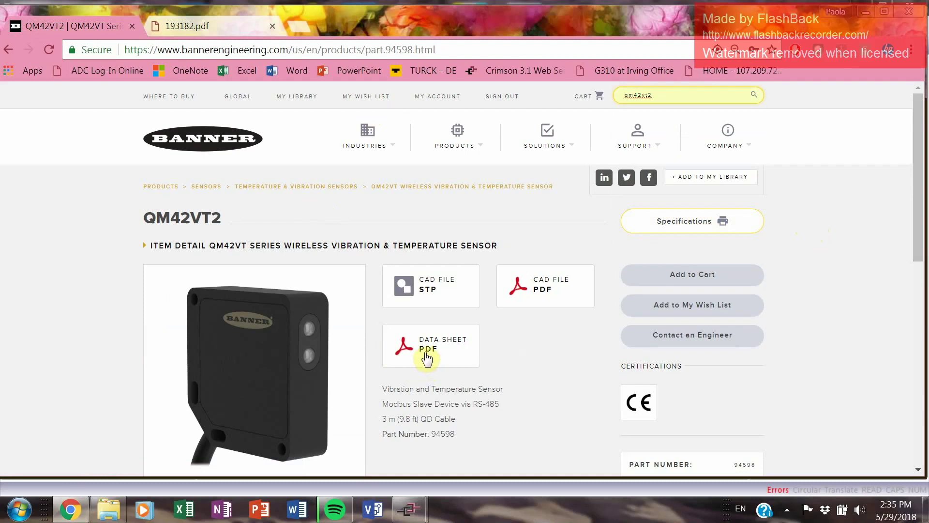
left_click_drag(221, 219, 145, 218)
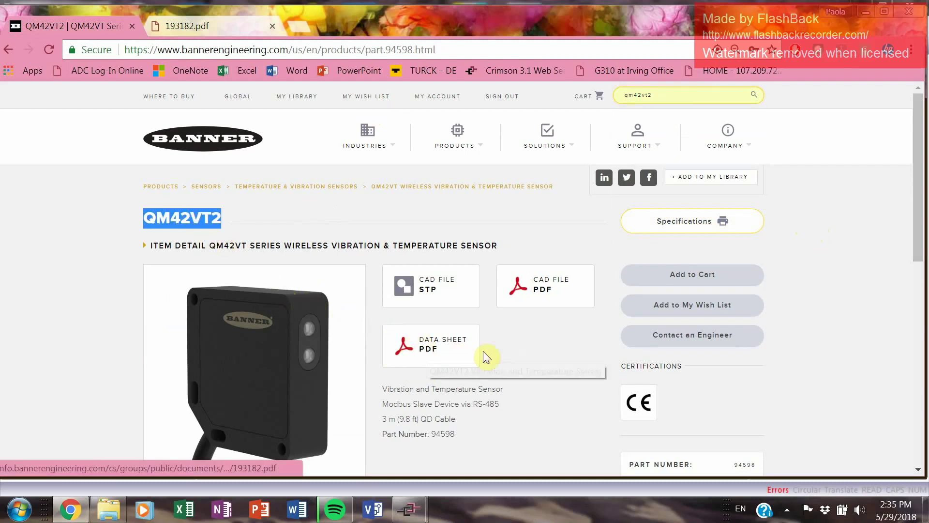
left_click(442, 346)
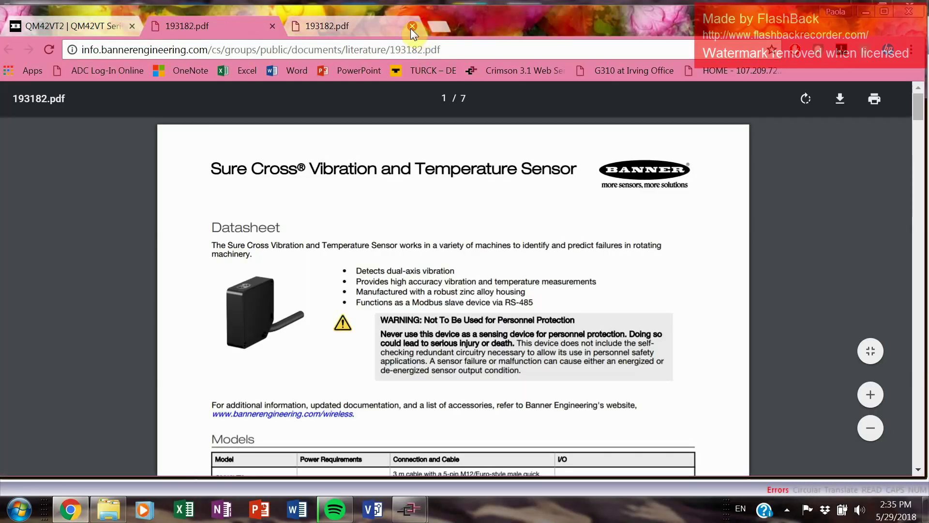
left_click(411, 26)
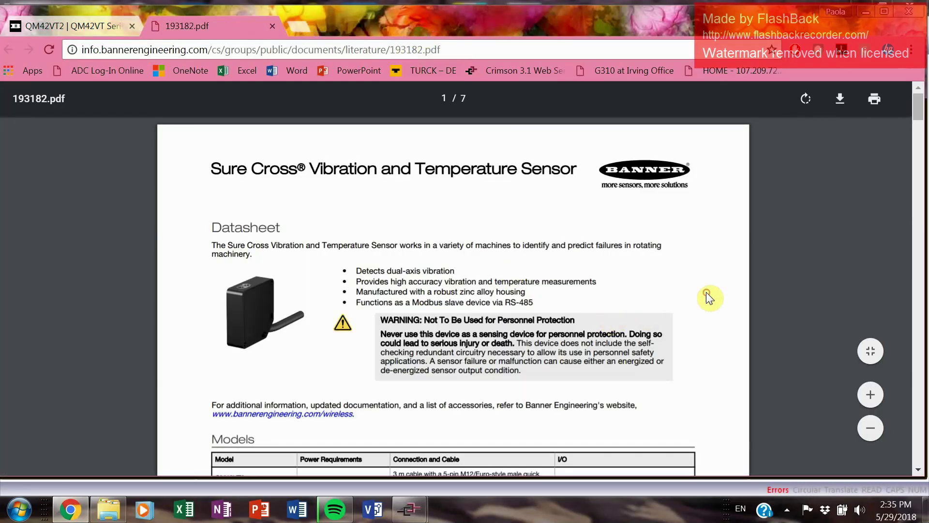
Find the Holding Registers table in the sensor datasheet.
scroll(706, 292, "down", 3)
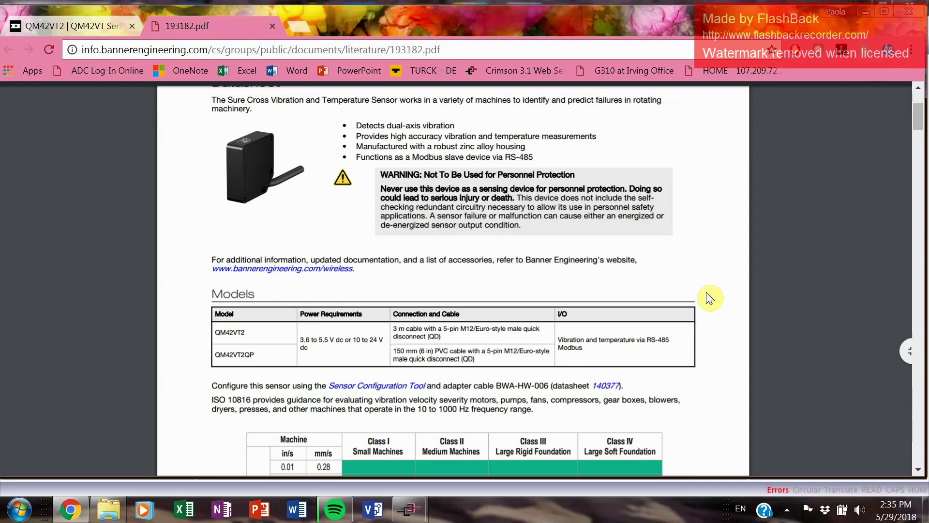
scroll(707, 293, "down", 6)
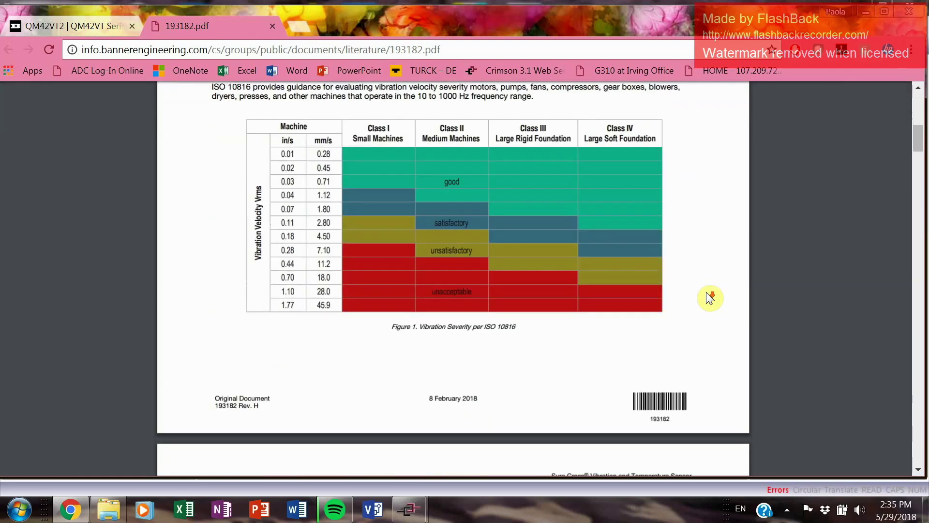
scroll(709, 296, "down", 12)
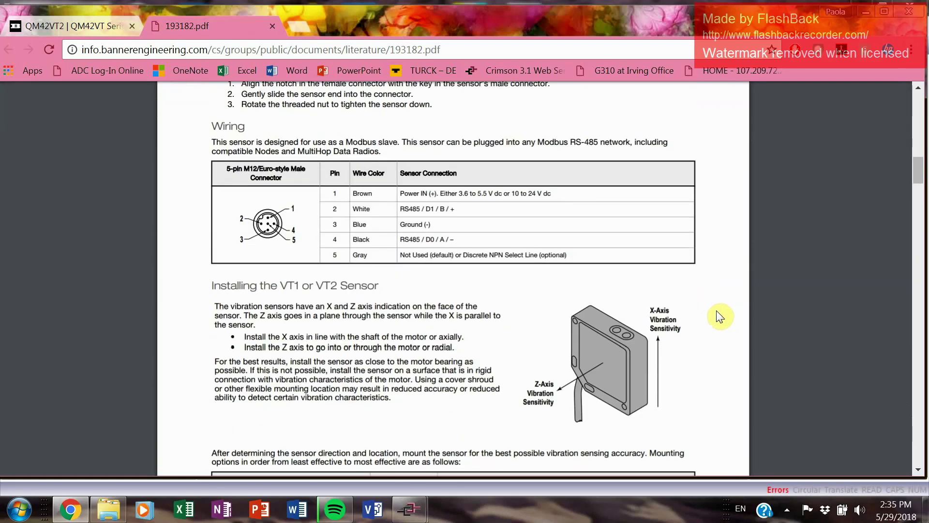
scroll(734, 280, "down", 9)
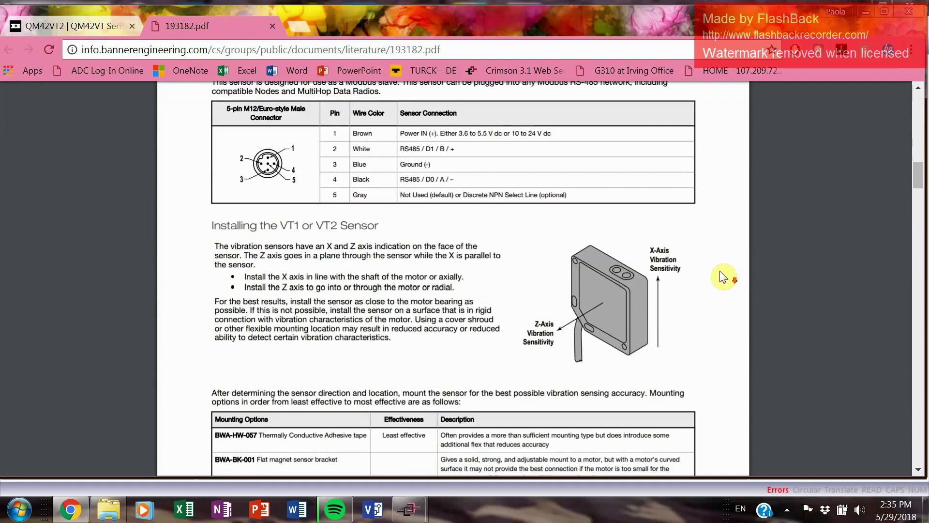
scroll(720, 271, "down", 11)
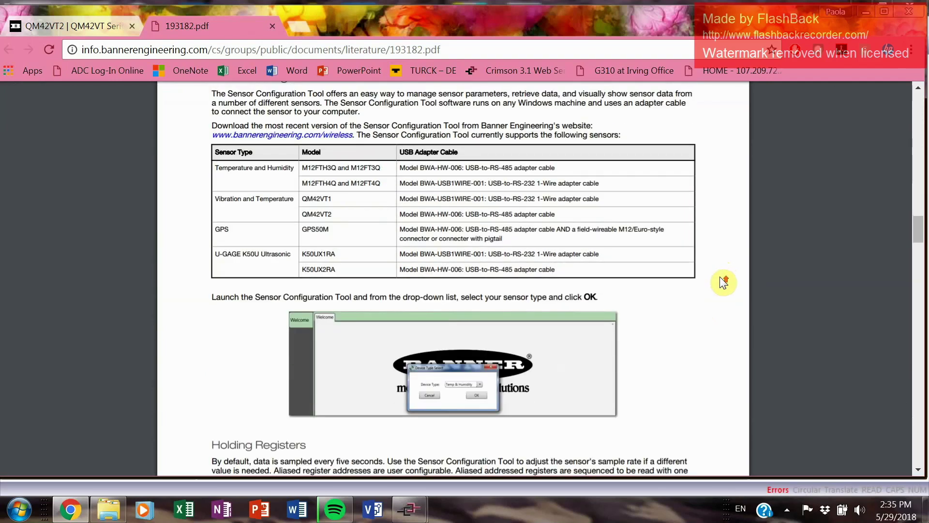
scroll(721, 282, "up", 2)
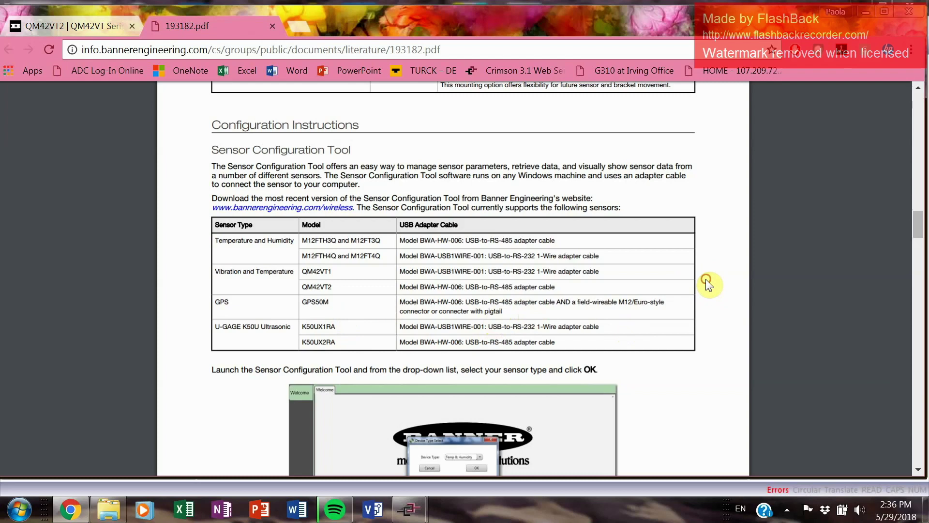
scroll(705, 280, "down", 6)
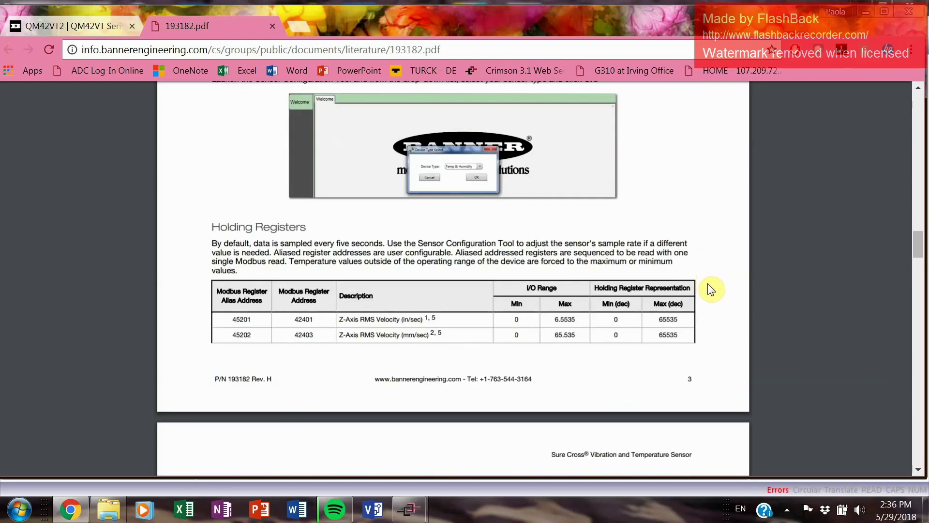
scroll(707, 289, "down", 2)
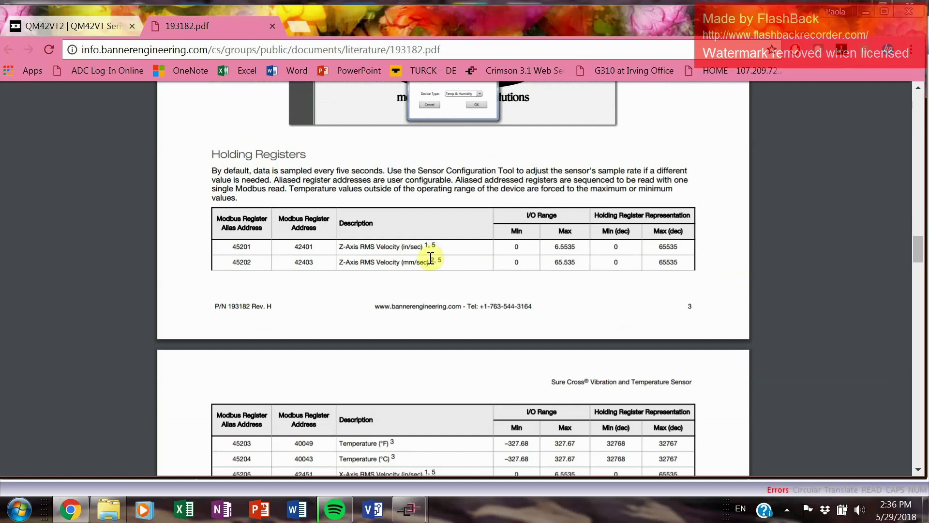
Examine the Modbus register address, I/O range and holding register representation listed for Z-Axis RMS Velocity (in/sec).
left_click_drag(280, 218, 322, 230)
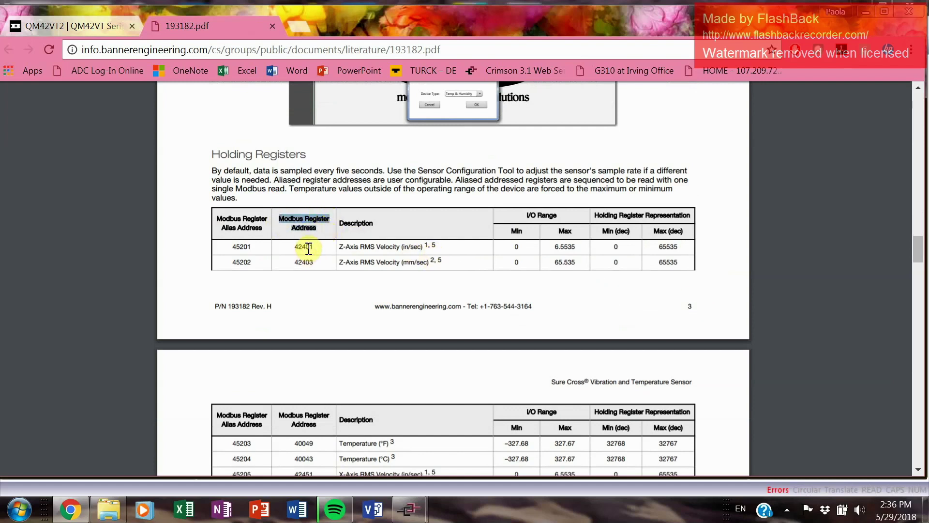
left_click_drag(309, 247, 335, 248)
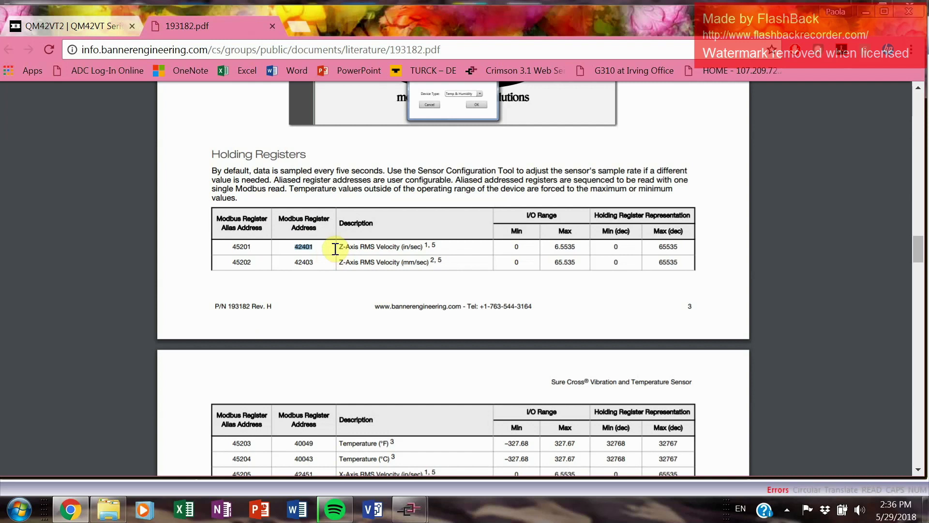
left_click_drag(338, 247, 332, 269)
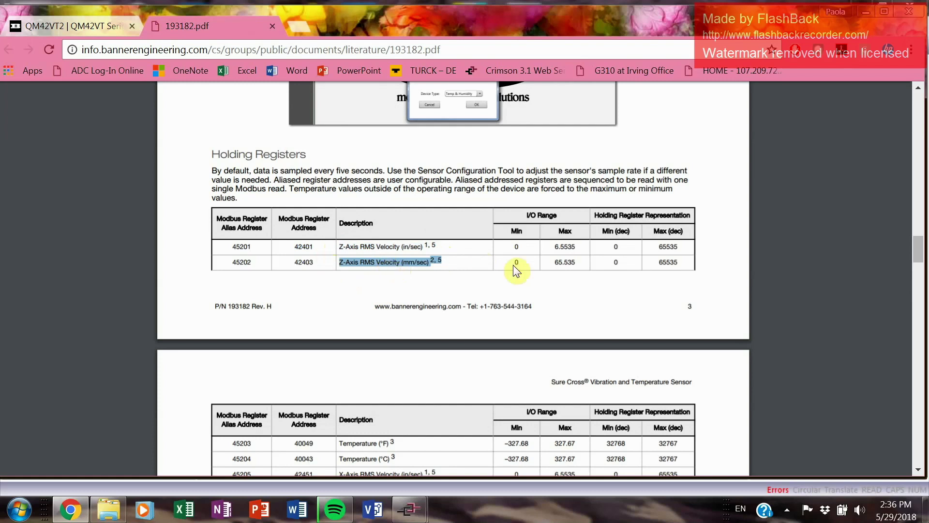
left_click(512, 248)
left_click_drag(511, 248, 683, 247)
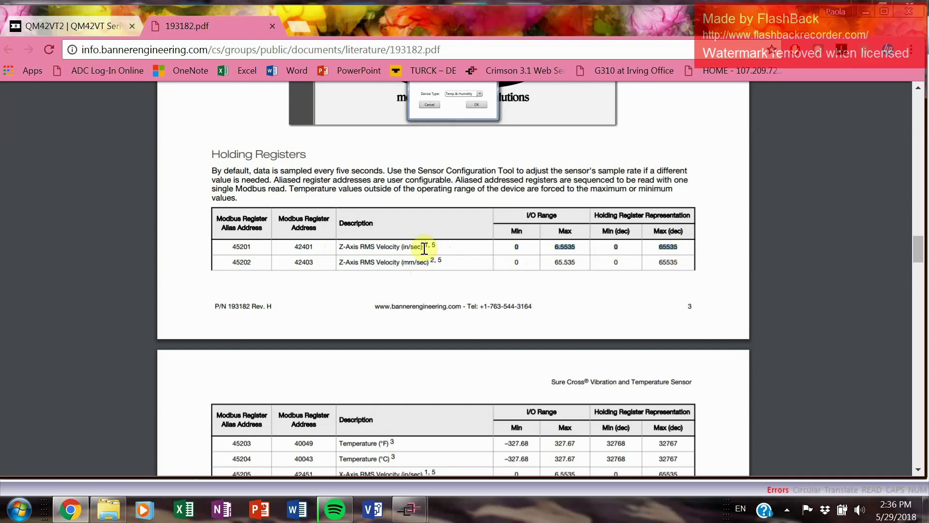
double_click(304, 246)
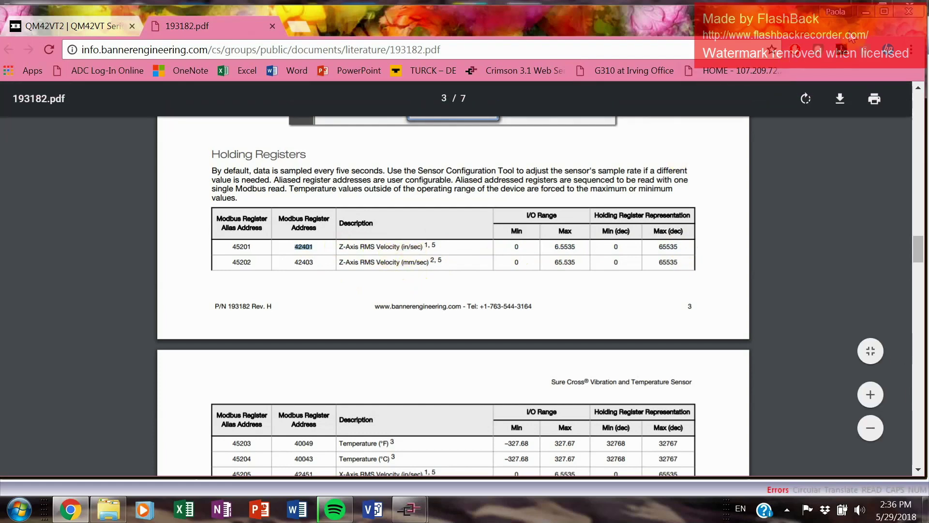
Return to Crimson 3.0 and rename the Tag1 data tag as ZRMSVelocity_in_s.
left_click(865, 11)
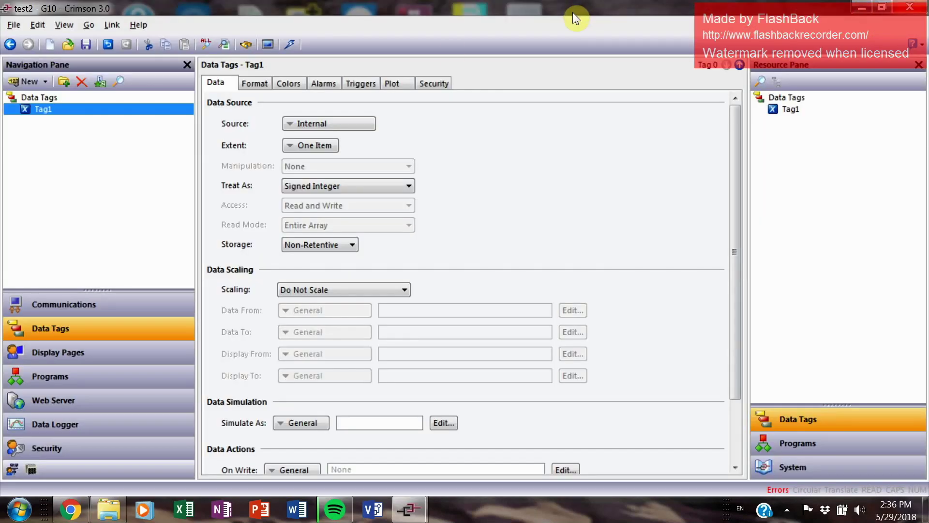
left_click(42, 110)
type("ZRMS")
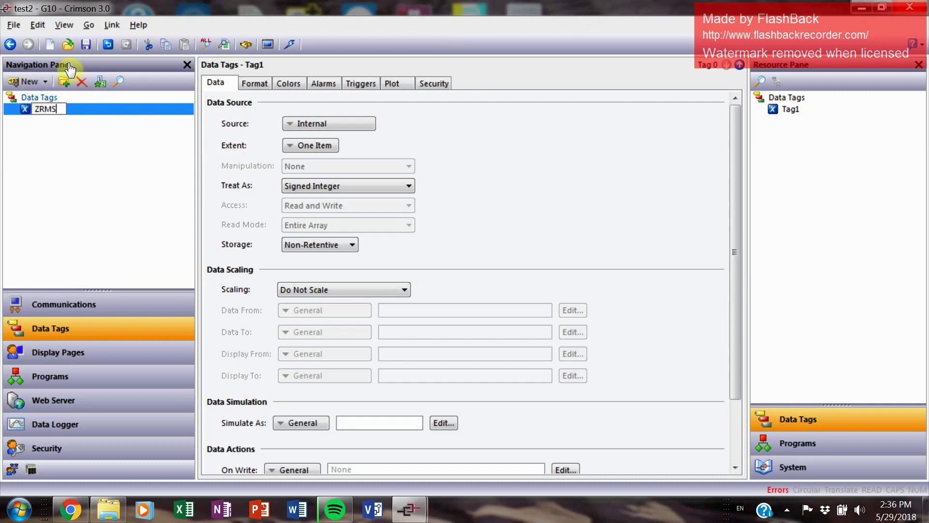
type("Velocity_in_s")
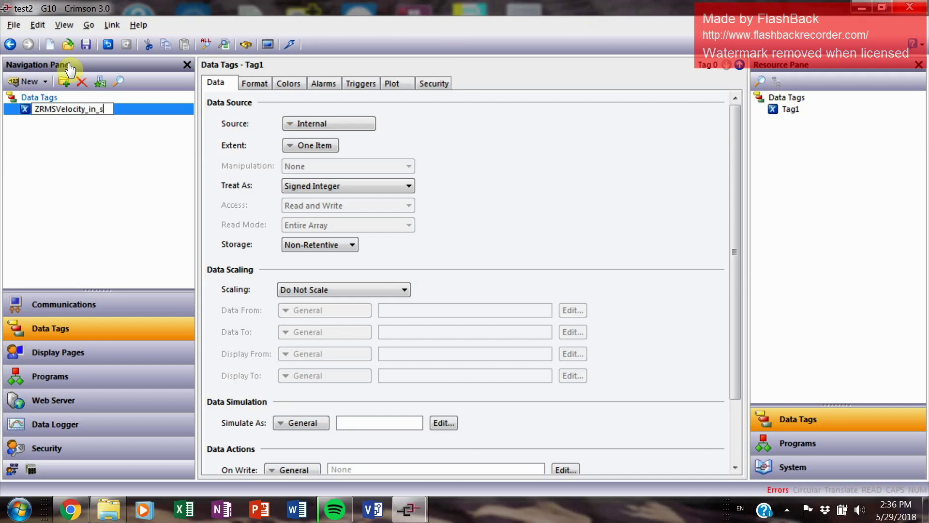
key("Return")
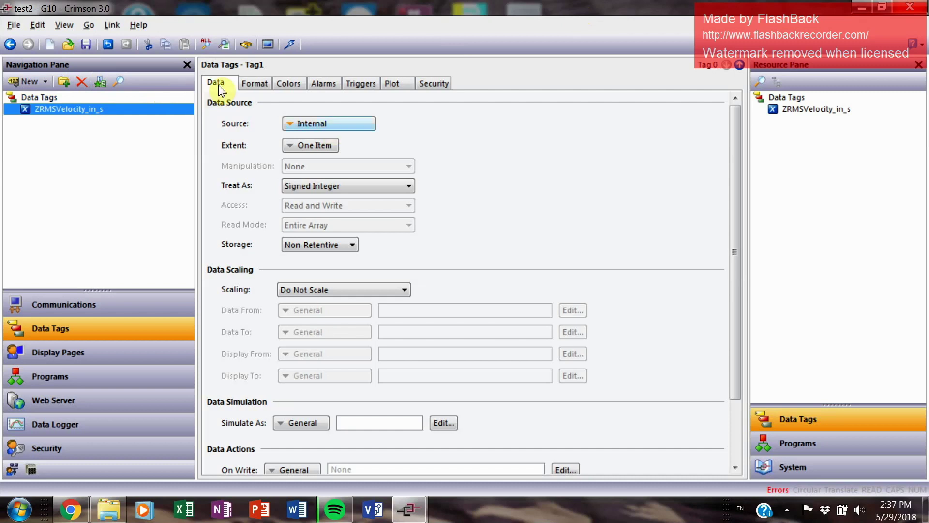
Set the tag's source to holding register 402401 of the QM42VT2_ID13 device, with data type Word as Word.
left_click(329, 124)
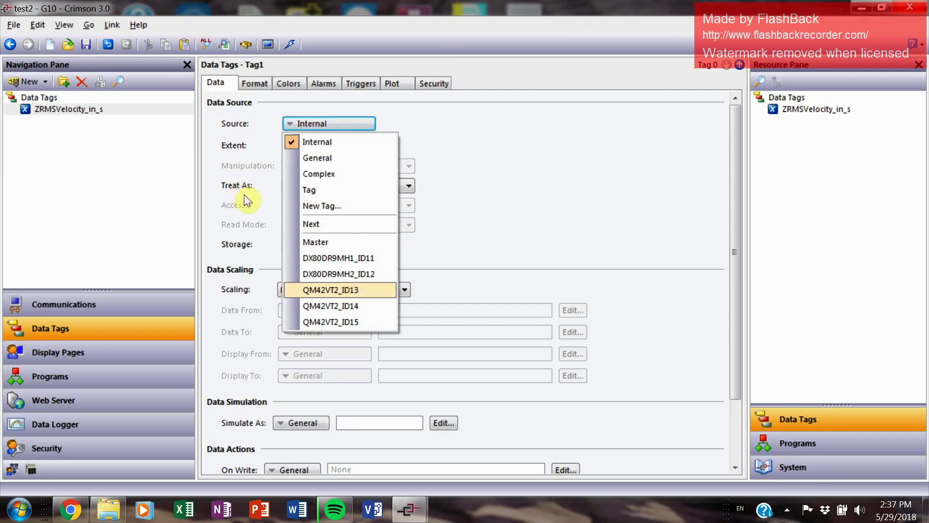
key("Return")
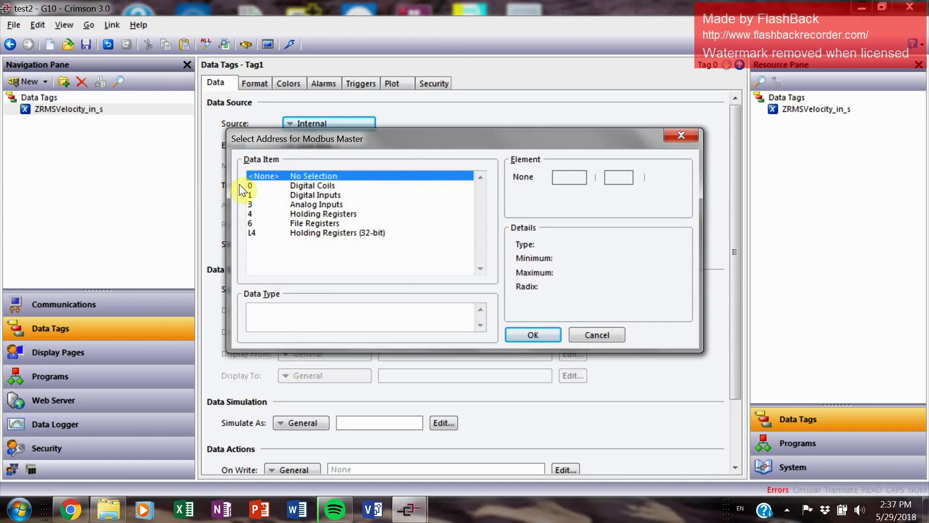
key("4")
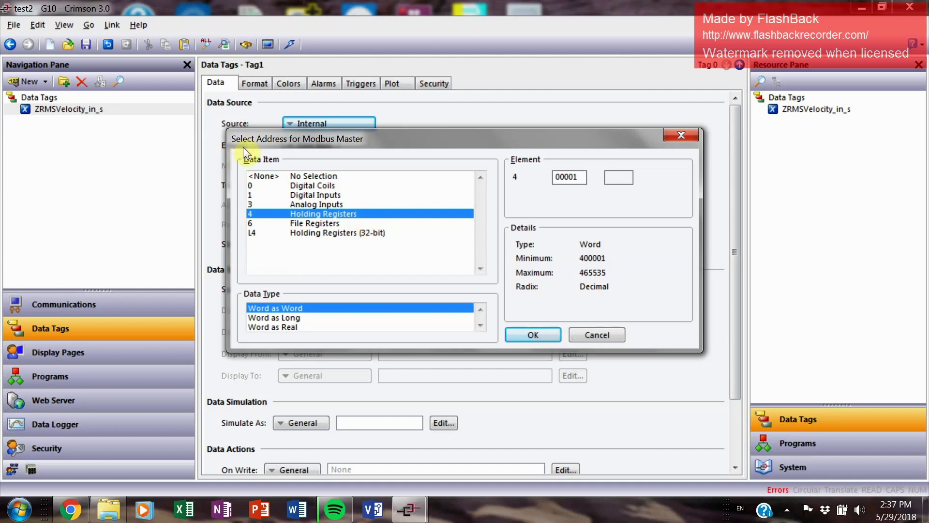
left_click(388, 118)
type("42401")
key("Left")
key("Left")
key("Left")
key("Left")
key("BackSpace")
left_click(531, 334)
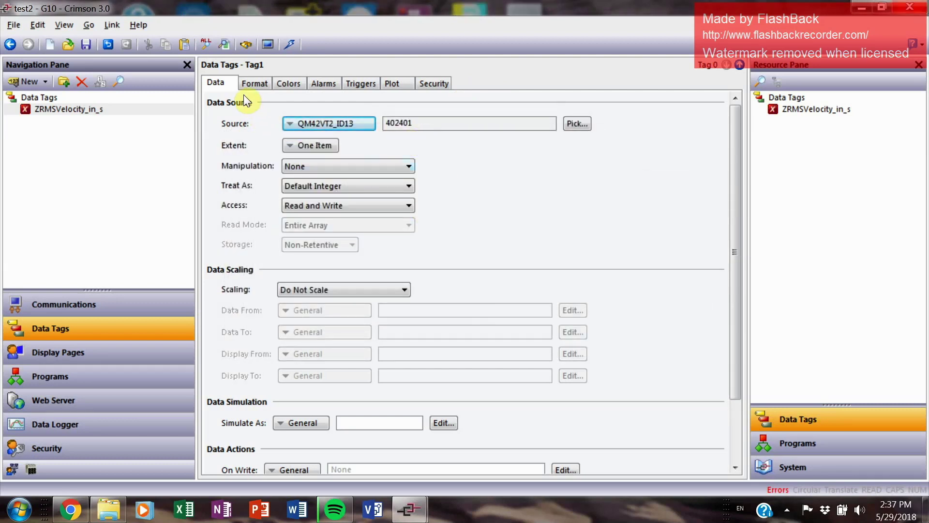
Keep the tag treated as Default Integer and set its access to Read Only.
key("Tab")
key("Tab")
key("Tab")
key("alt+Down")
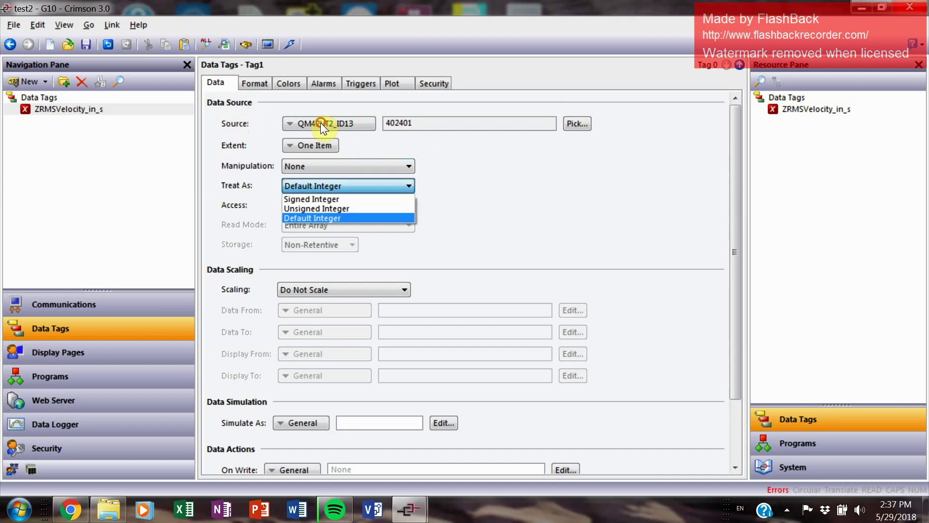
key("Tab")
key("alt+Down")
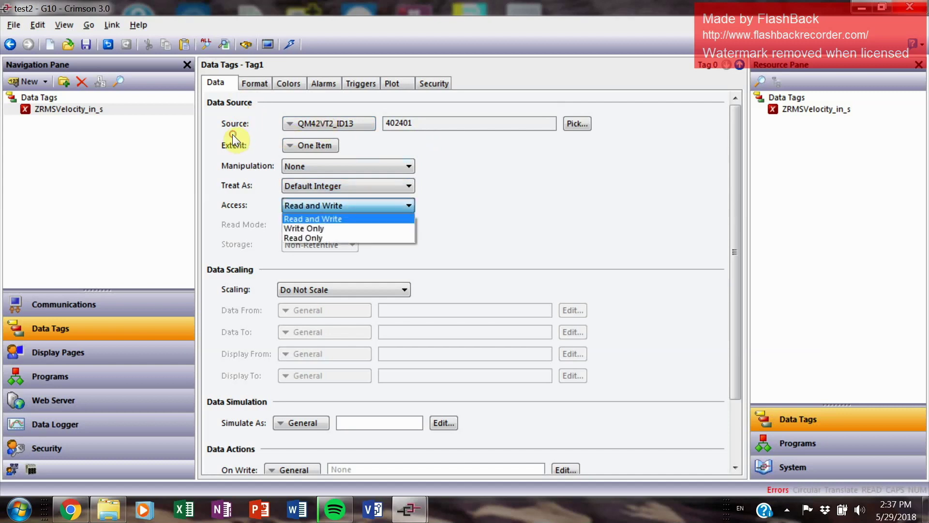
key("Down")
key("Down")
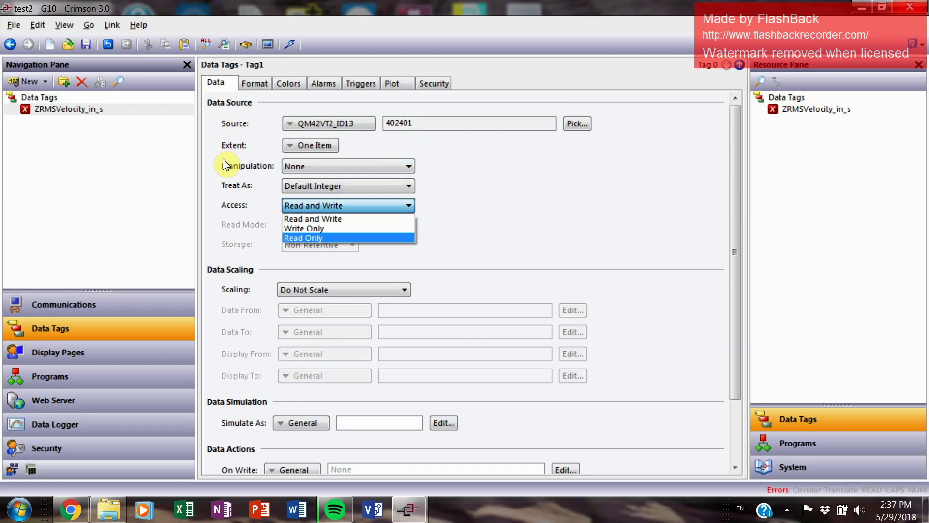
key("Up")
key("Up")
key("Down")
key("Down")
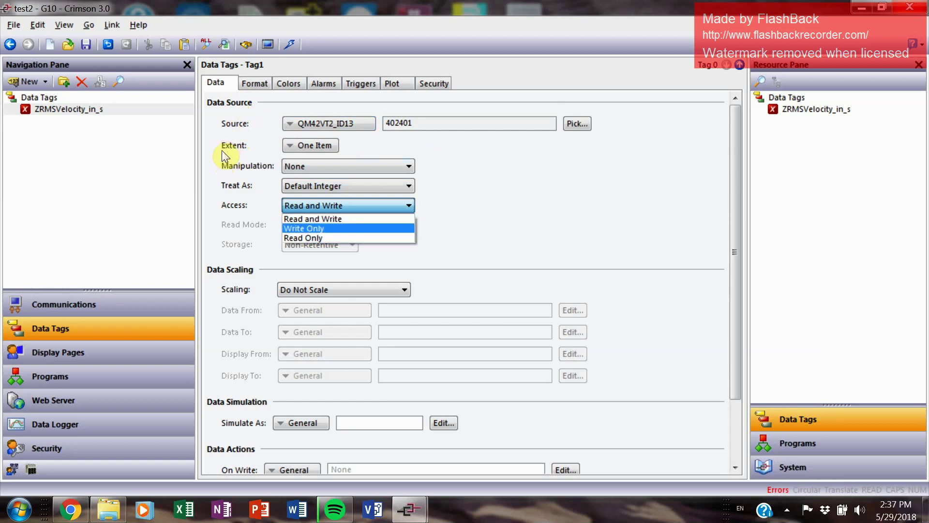
left_click(216, 158)
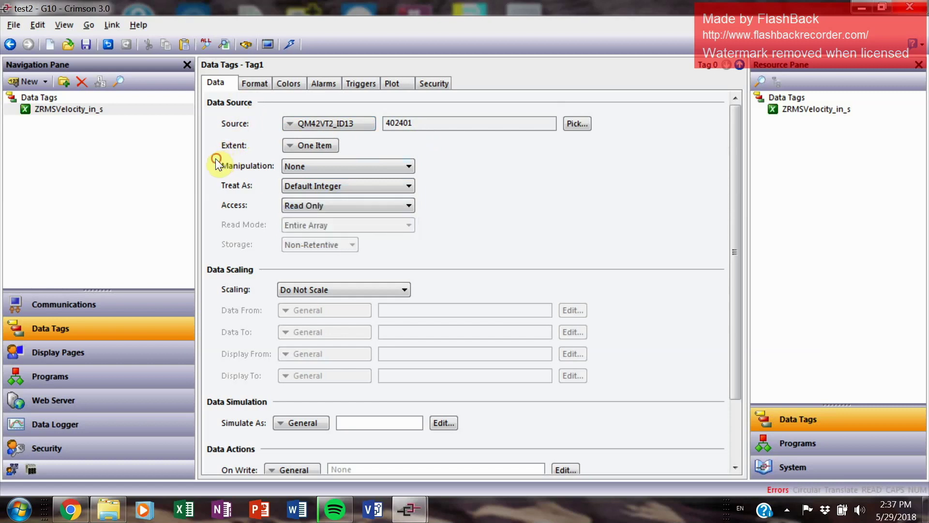
Set the ZRMSVelocity_in_s tag's data scaling to Scale to Floating Point.
scroll(483, 221, "down", 2)
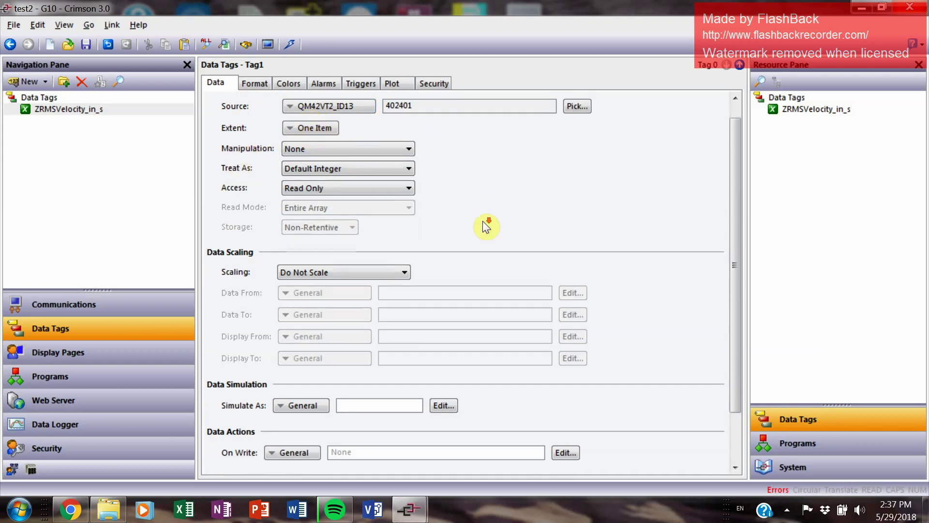
left_click(362, 256)
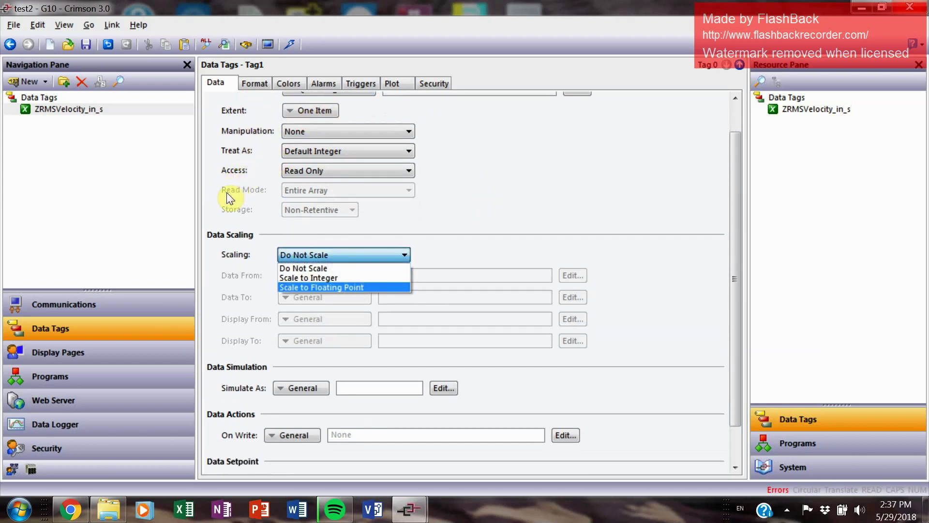
key("Return")
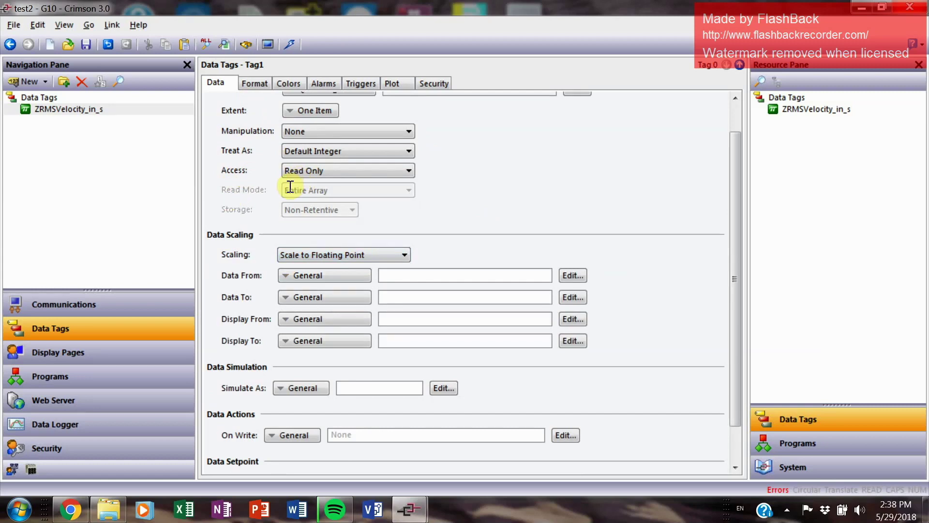
Consult the datasheet's holding register representation and set the tag's scaling data range from 0 to 65535.
key("alt+Tab")
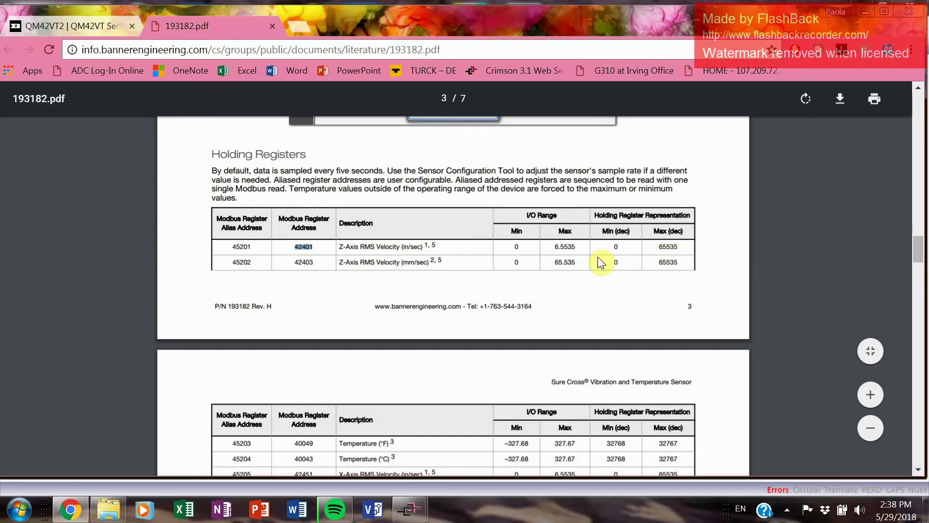
key("alt+Tab")
left_click(428, 277)
type("0")
left_click(448, 298)
type("655345")
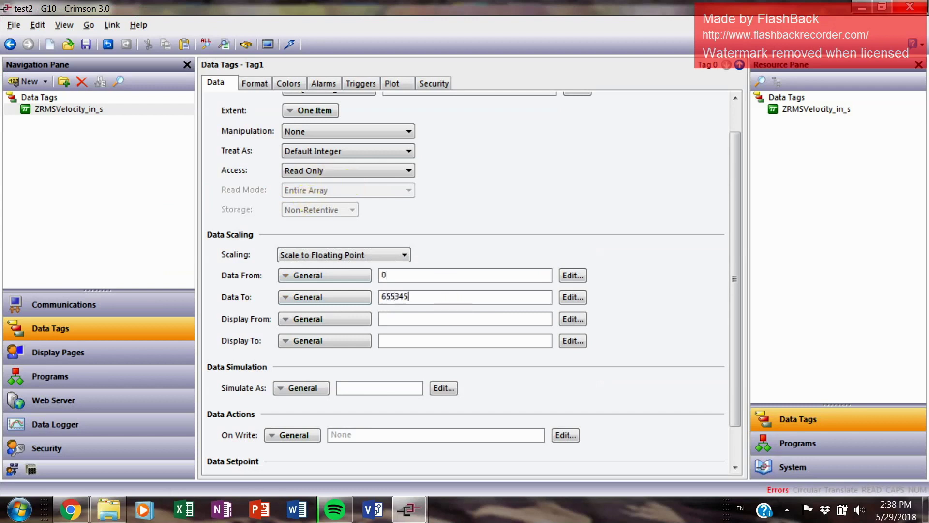
key("BackSpace")
type("5")
Set the tag's scaling display range from 0 to 6.5535 and check the scaling values against the datasheet's Z-Axis RMS Velocity (in/sec) row.
key("Tab")
type("0")
key("Tab")
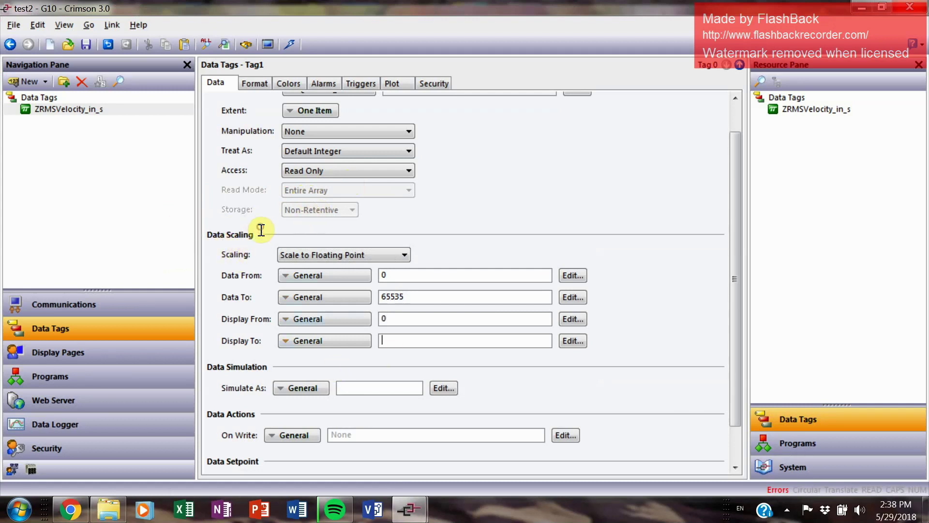
type("6.6")
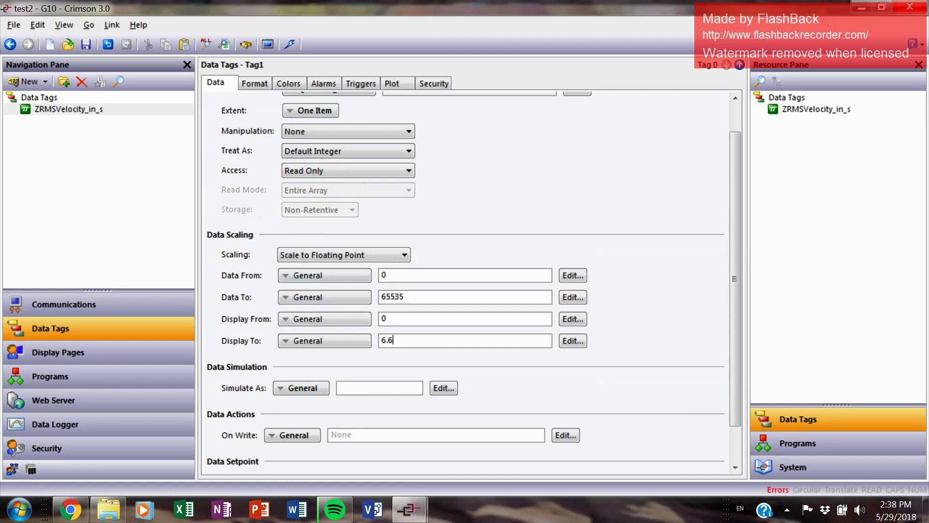
key("BackSpace")
type("5535")
key("alt+Tab")
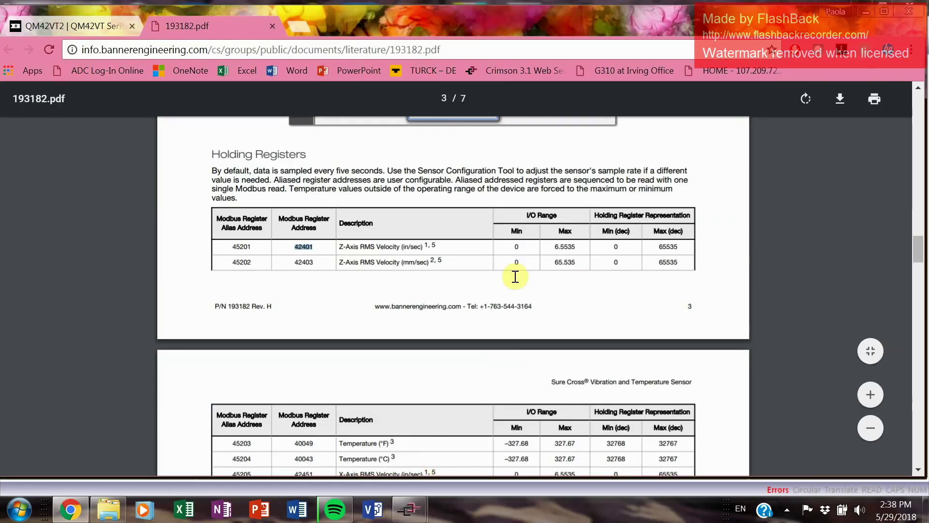
left_click_drag(512, 247, 690, 249)
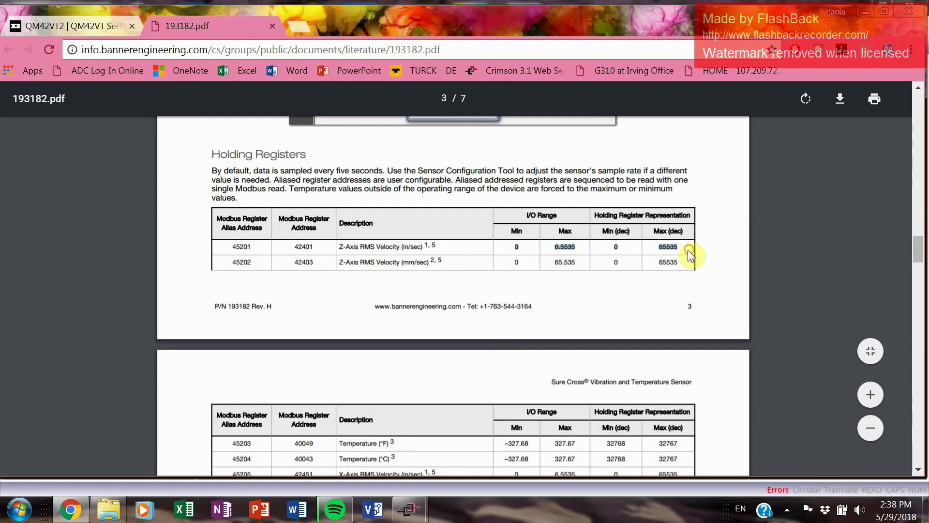
Review the ZRMSVelocity_in_s tag's format type options, colors, alarms and triggers in Crimson, ending on its data settings.
key("alt+Tab")
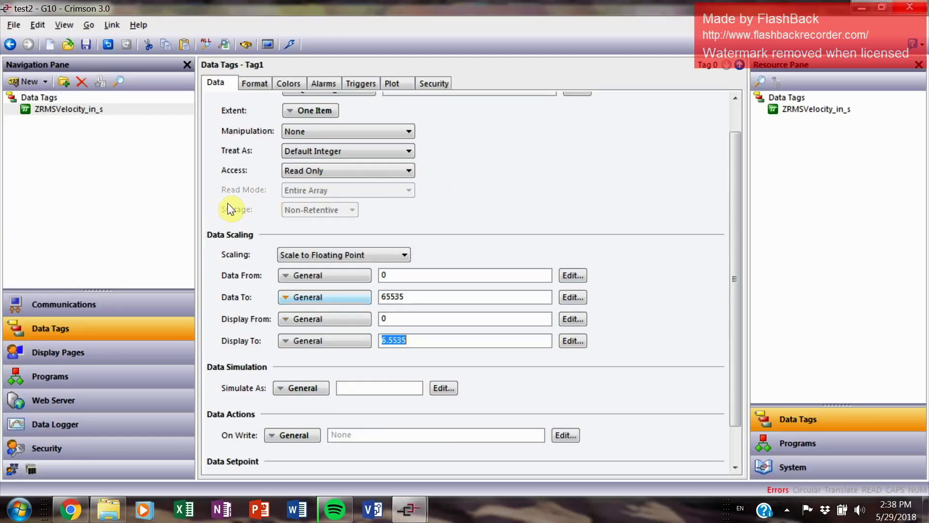
left_click(250, 81)
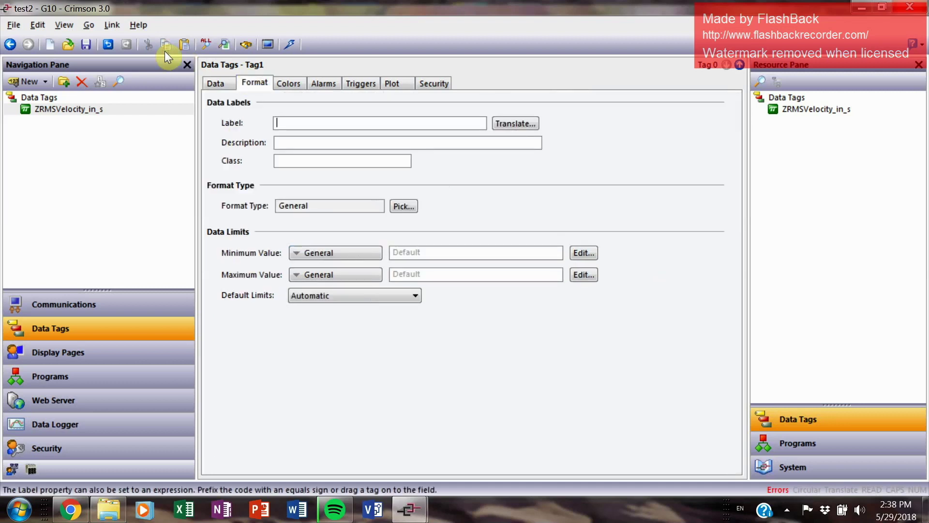
left_click(411, 205)
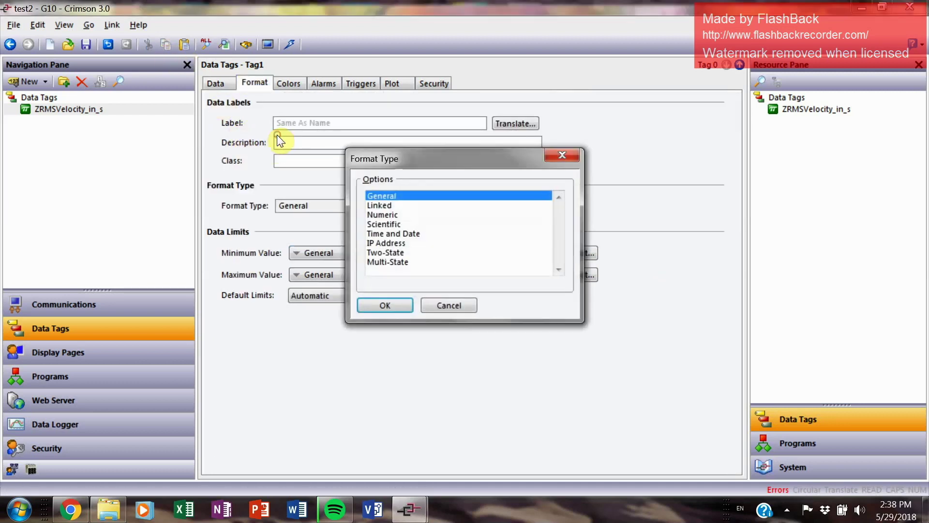
left_click(439, 304)
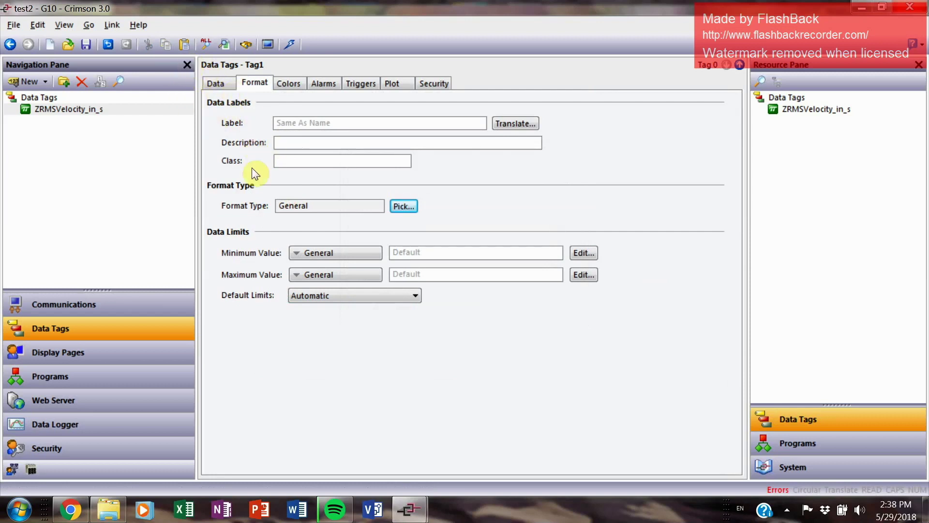
left_click(290, 83)
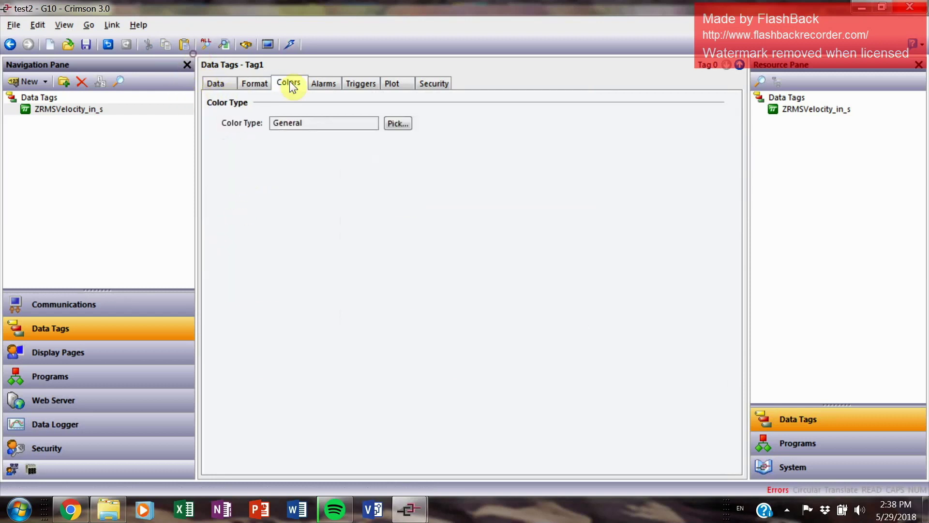
key("Right")
key("Right")
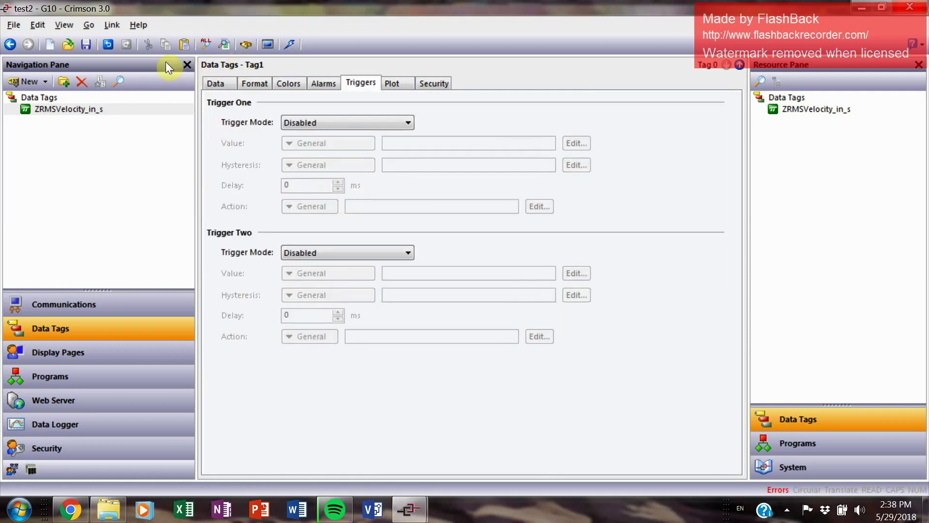
left_click(216, 83)
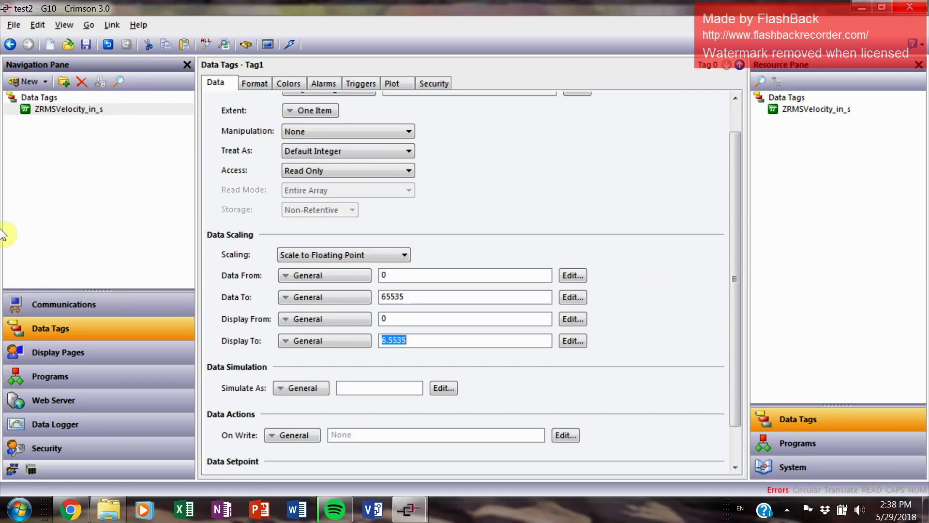
Open the display page Page1 and delete its existing ZRMSVelocity_in_s data field.
left_click(47, 352)
left_click(339, 139)
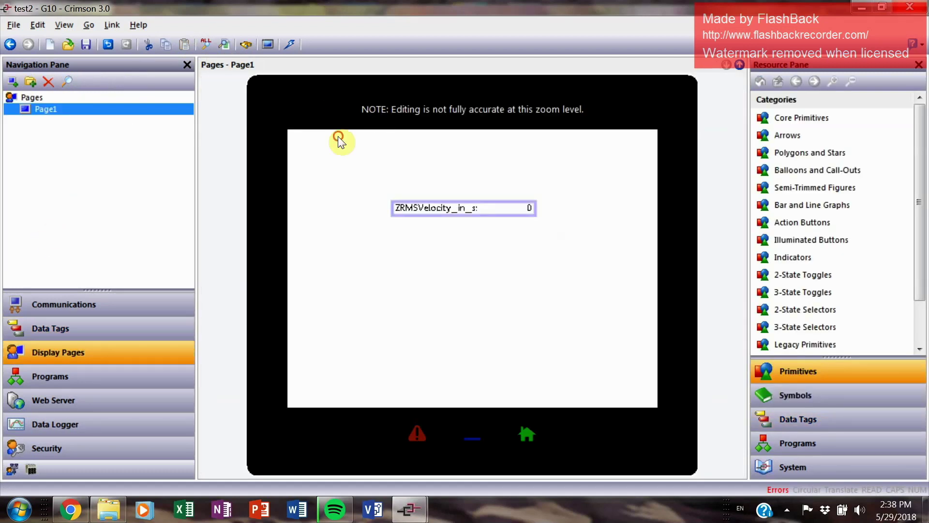
key("Delete")
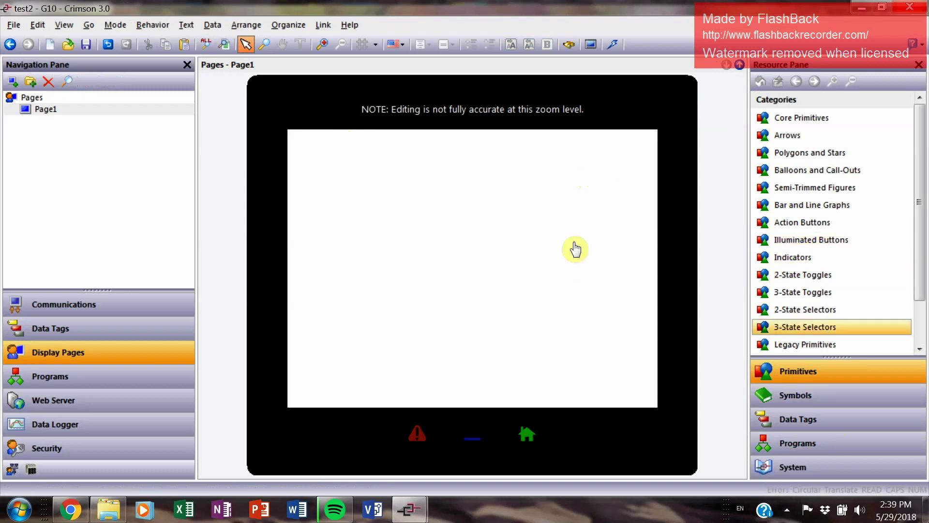
Place the ZRMSVelocity_in_s data tag on Page1, slightly above the centre of the blank display.
left_click(846, 418)
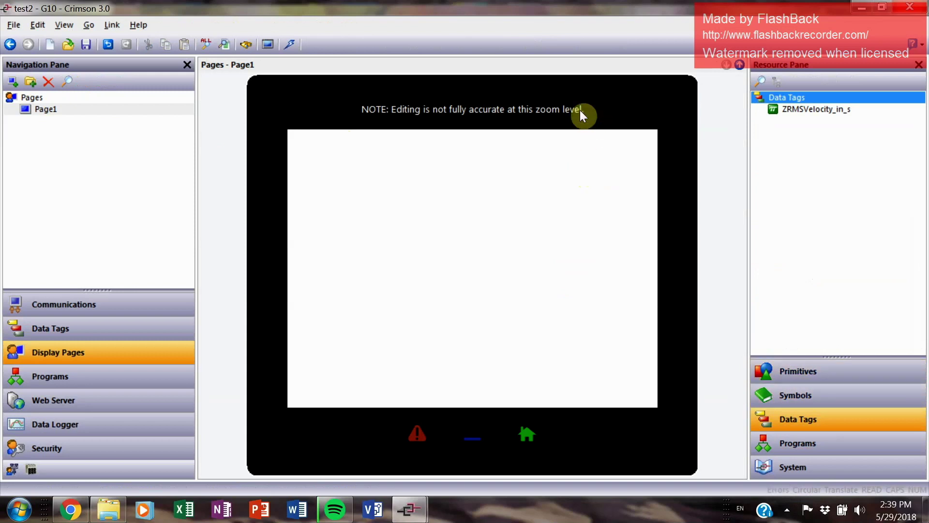
left_click(842, 109)
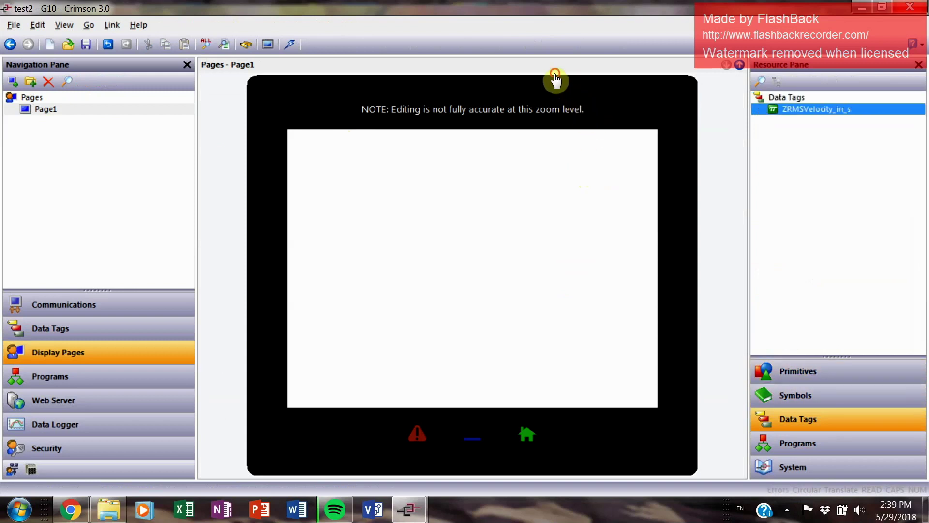
mouse_move(831, 110)
left_mouse_down()
mouse_move(710, 171)
mouse_move(497, 239)
mouse_move(473, 225)
mouse_move(564, 227)
mouse_move(476, 221)
left_mouse_up()
left_click(398, 99)
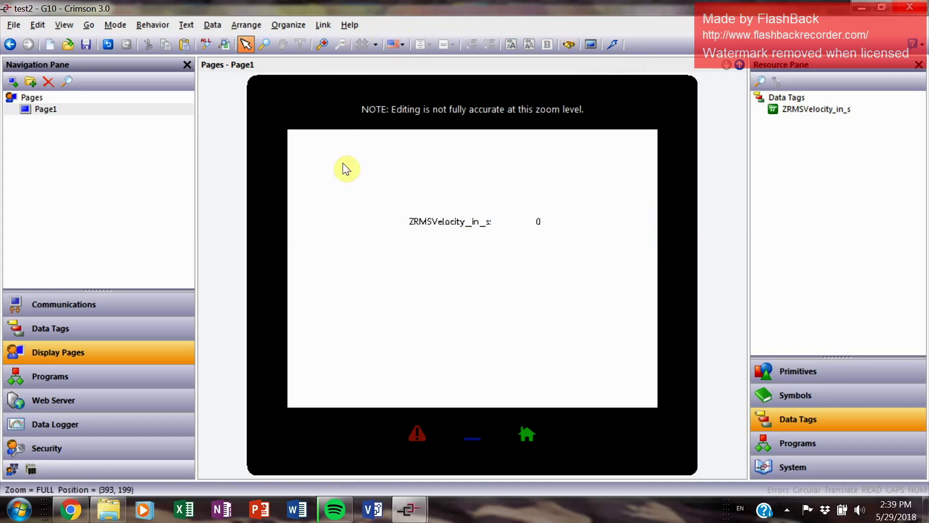
key("ctrl+a")
left_click(354, 141)
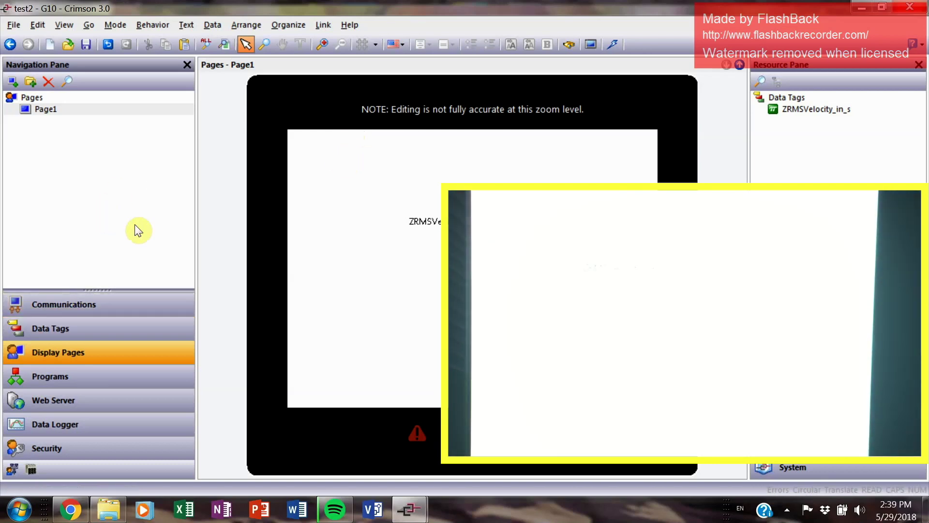
Review the RS-485 Comms Port's Modbus master settings, including the slave timeout and the available baud rates.
left_click(151, 304)
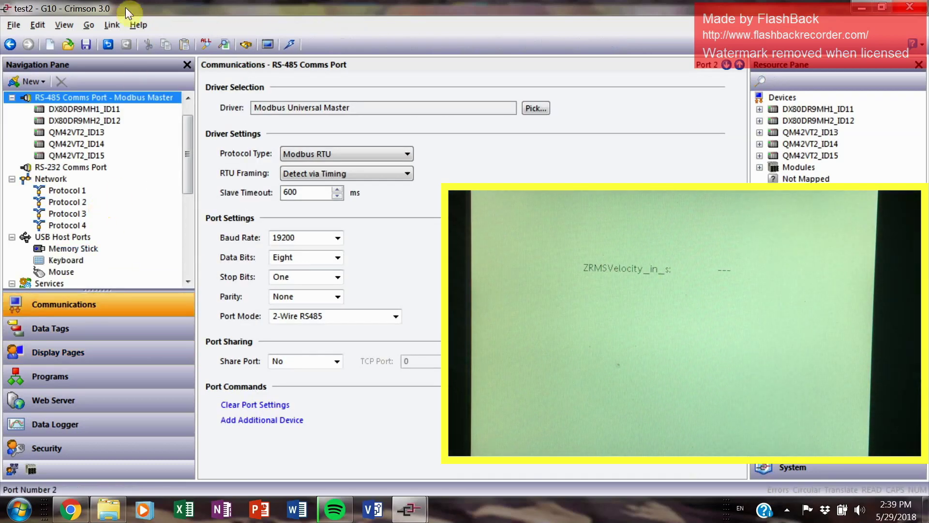
left_click(203, 158)
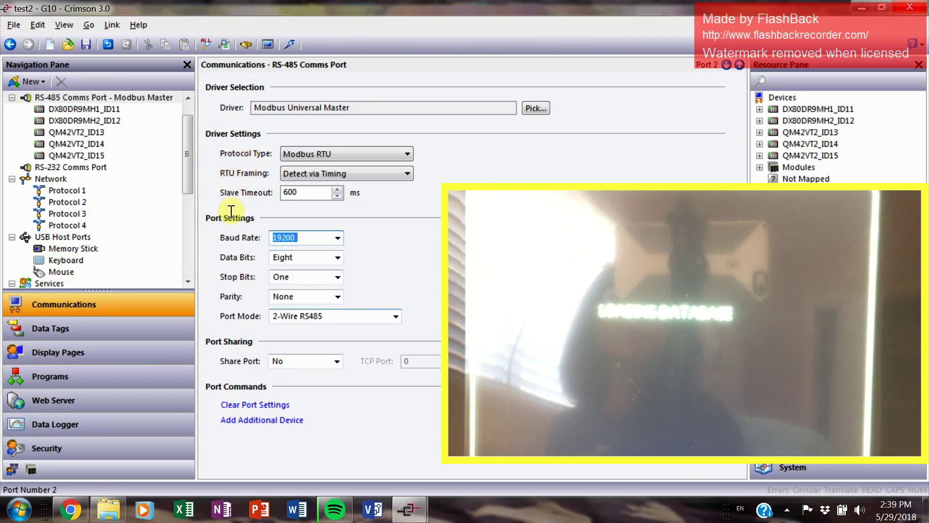
left_click(297, 192)
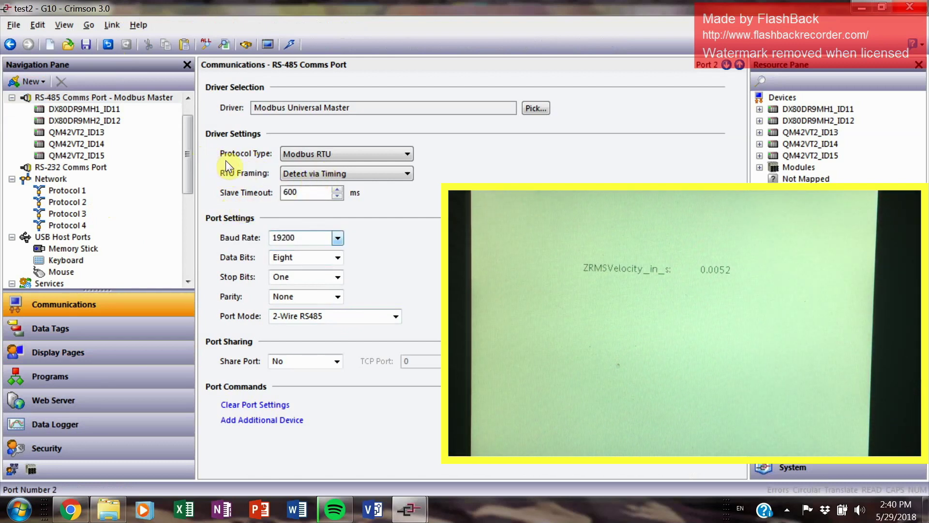
left_click(338, 238)
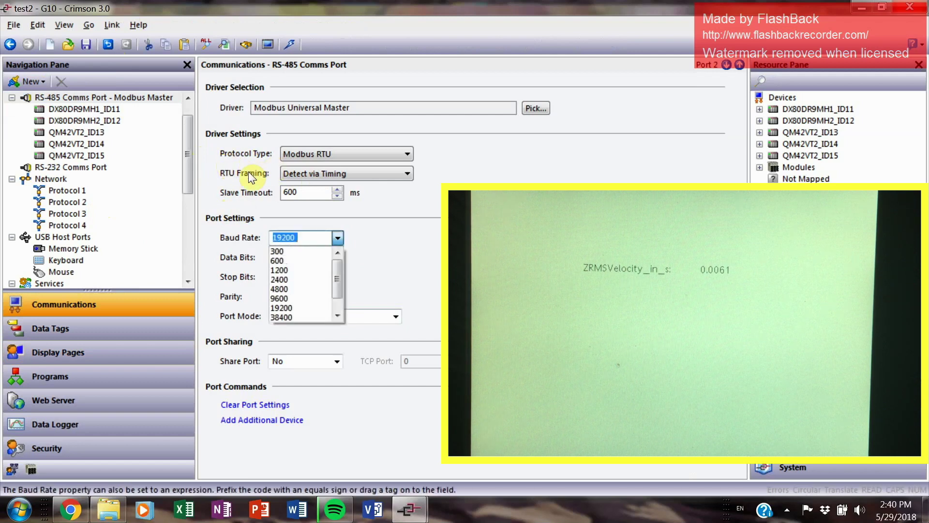
left_click(242, 172)
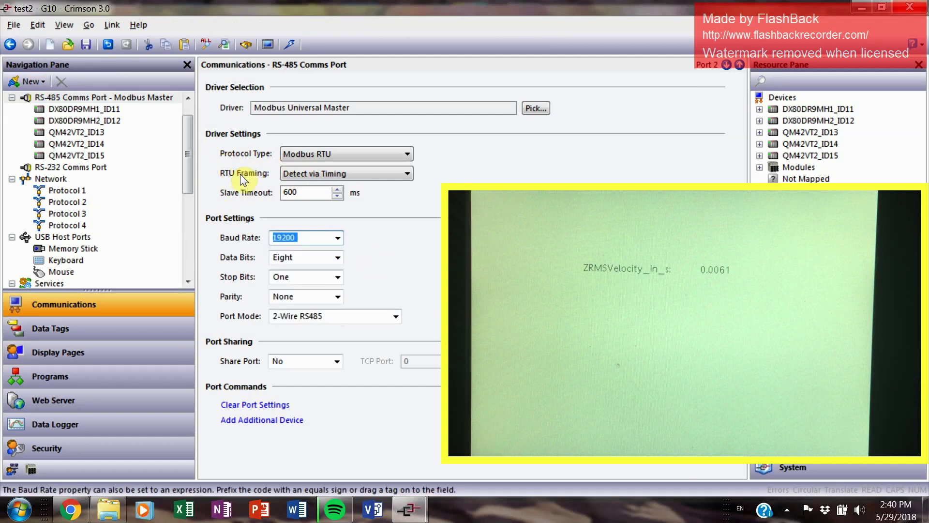
left_click(338, 238)
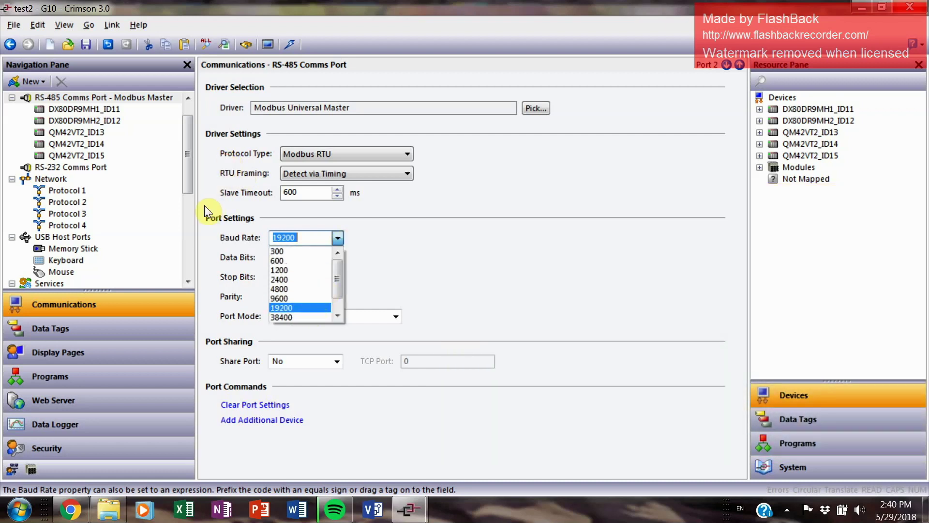
left_click(253, 184)
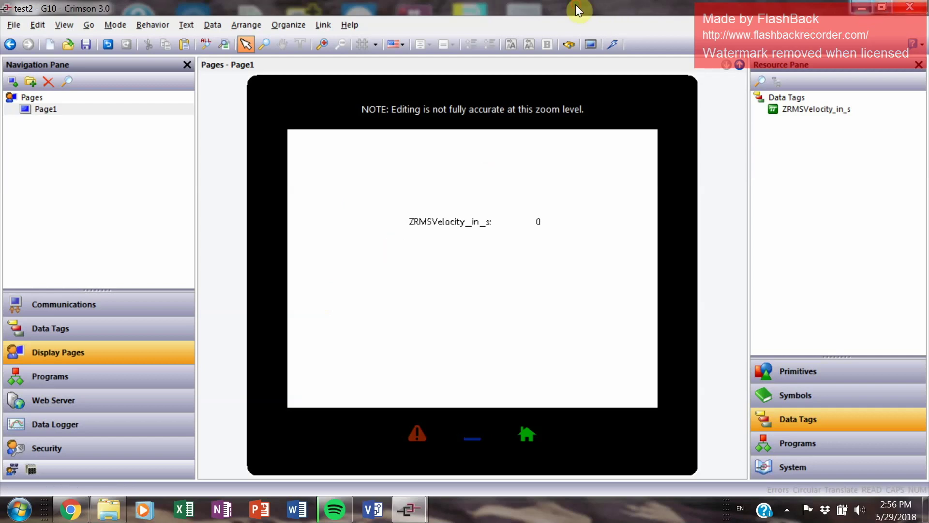
Switch to the DX80DR to 3 QM42VT2 Multihop Demo project and view its MotorPMDashboard and QM42VT2_SlaveID_13 pages.
left_click(861, 7)
mouse_move(412, 505)
left_click(339, 438)
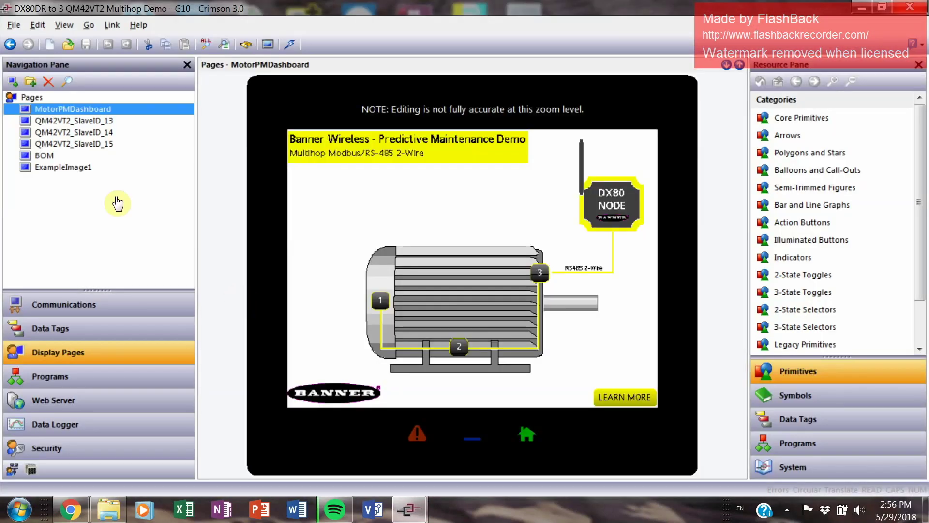
left_click(78, 121)
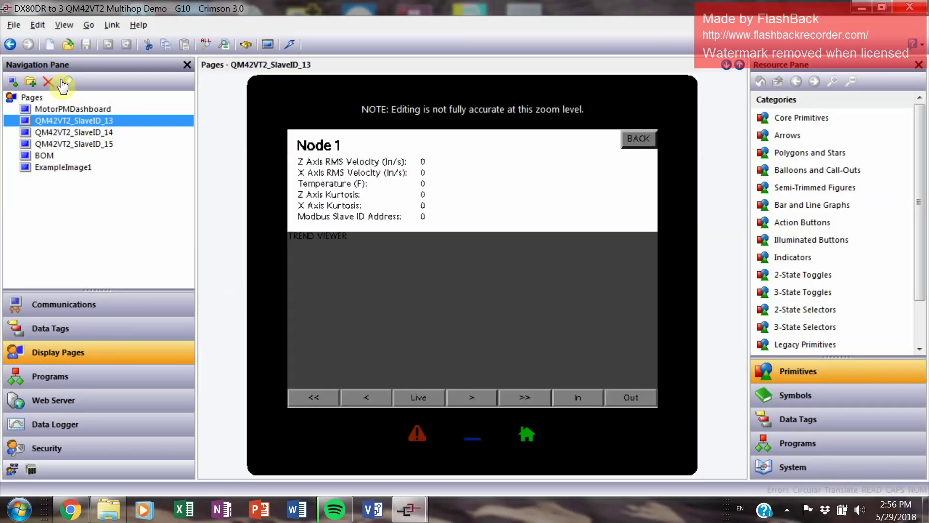
key("Up")
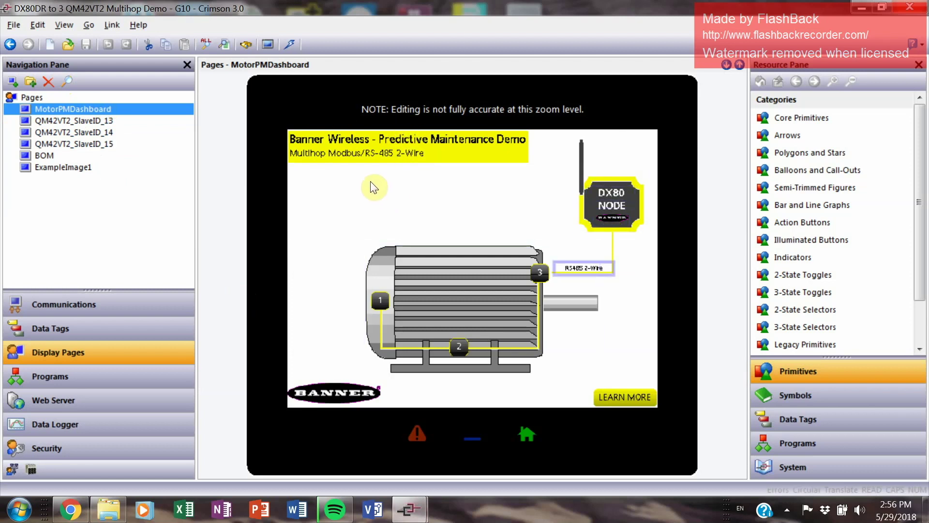
Examine the motor image and the numbered node buttons 1, 2 and 3 on the MotorPMDashboard page.
left_click(315, 187)
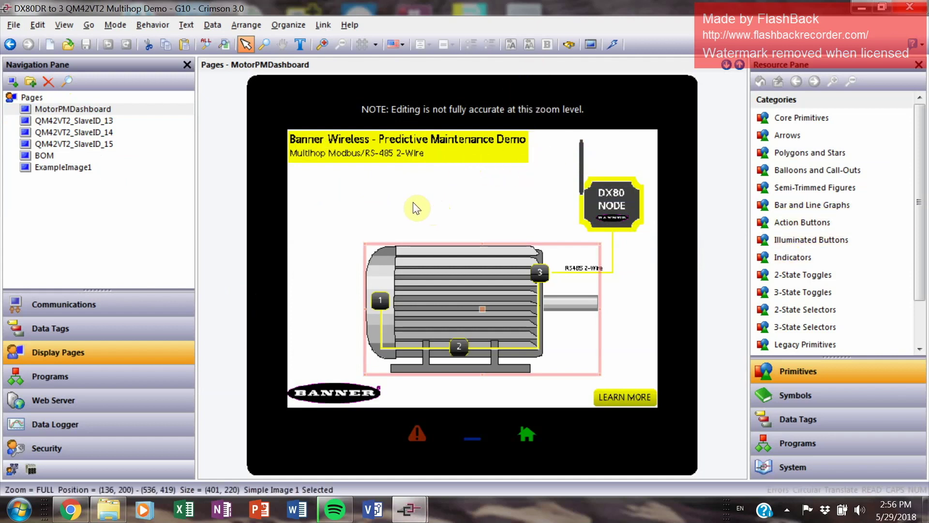
left_click(380, 301)
left_click(460, 347)
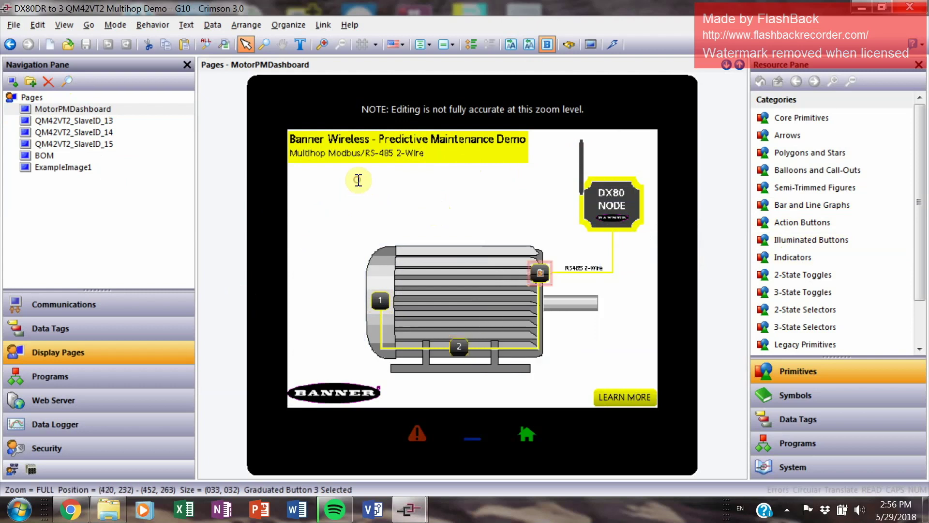
key("Tab")
key("Tab")
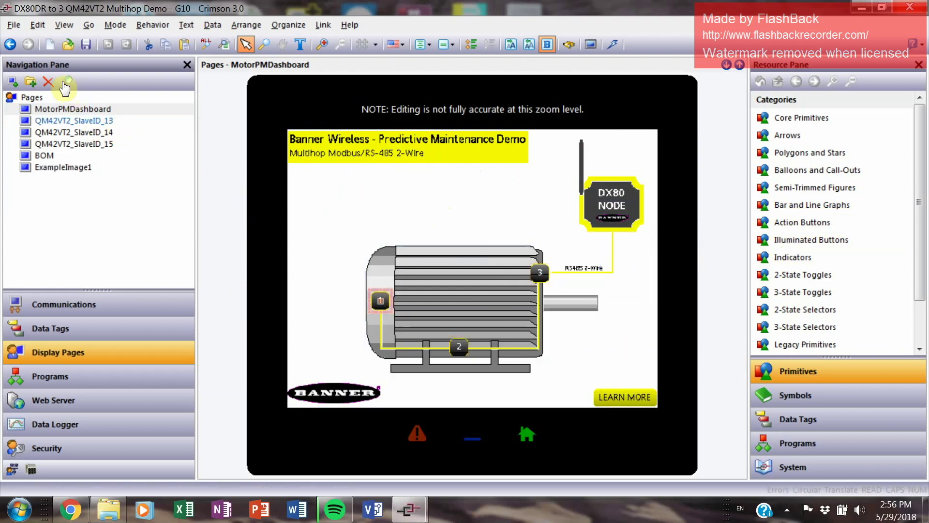
Examine the sensor values and trend viewers on the QM42VT2_SlaveID_13, QM42VT2_SlaveID_14 and QM42VT2_SlaveID_15 pages.
left_click(95, 121)
left_click(511, 276)
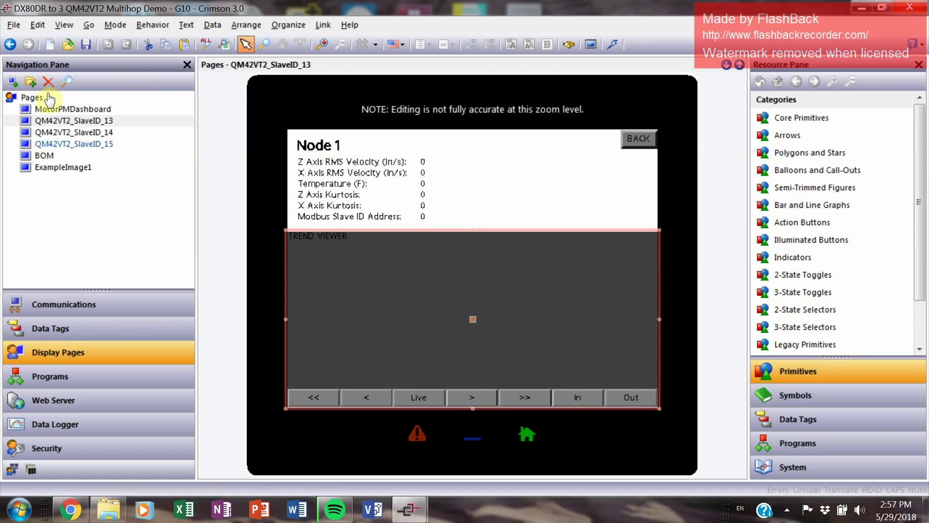
left_click(73, 132)
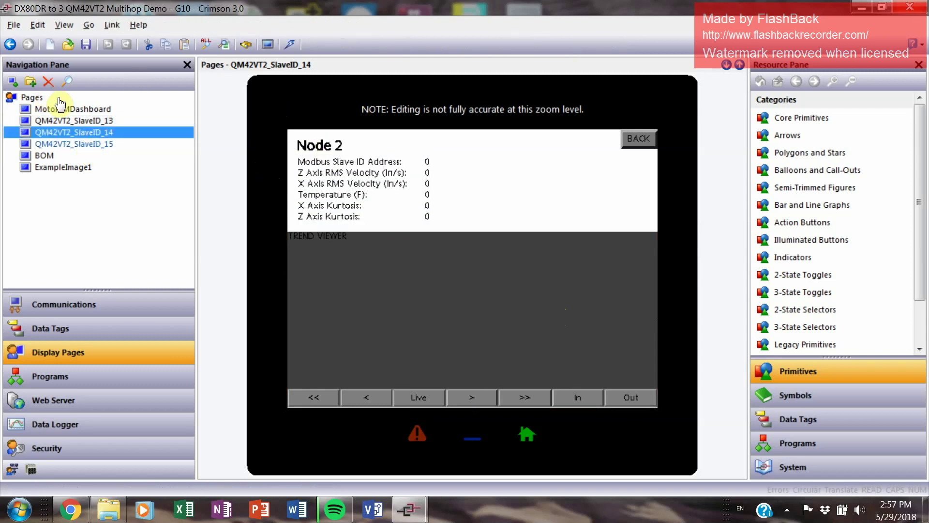
key("Down")
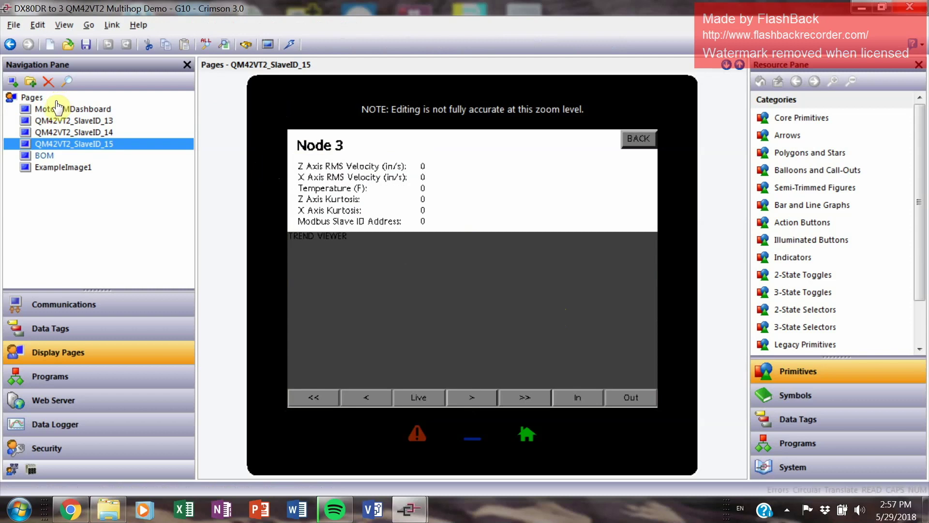
Examine the BOM page's materials and software lists and the ExampleImage1 wireless applications diagram, ending back on the MotorPMDashboard page.
key("Down")
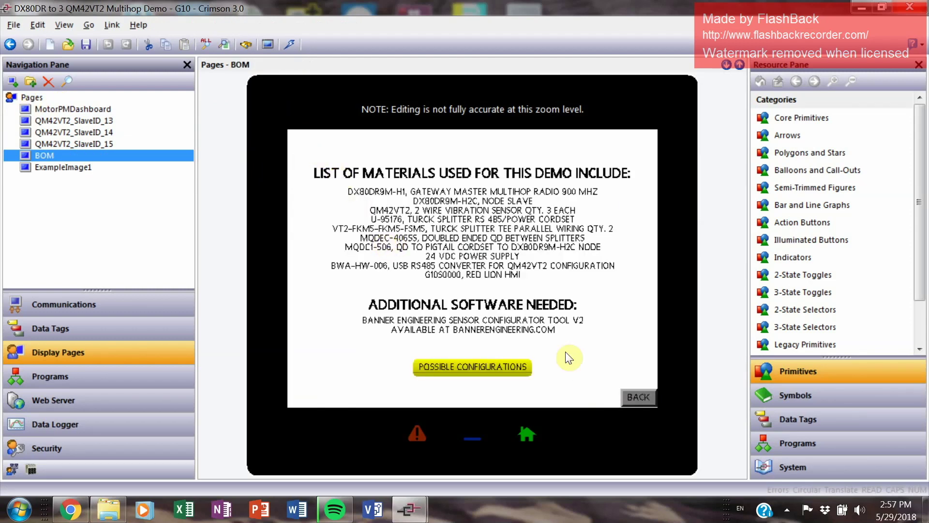
left_click(379, 236)
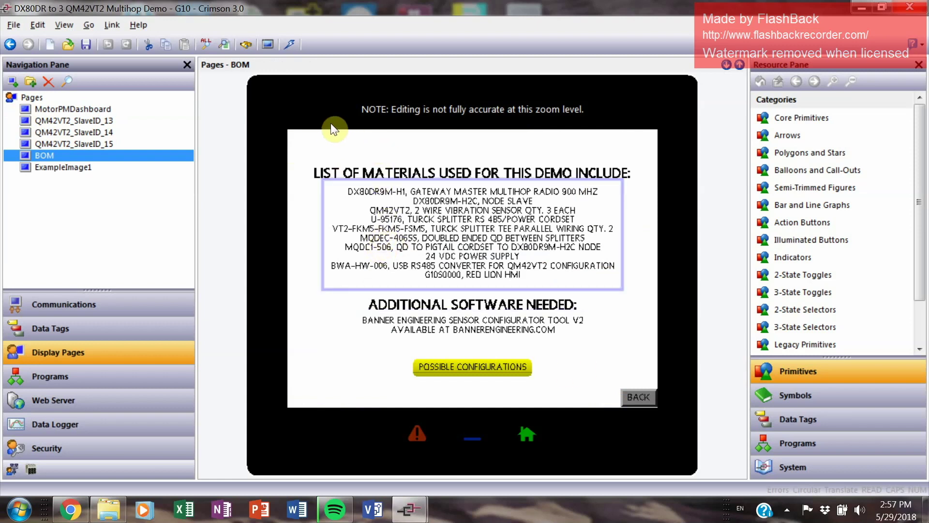
key("Tab")
key("Tab")
key("Escape")
key("Tab")
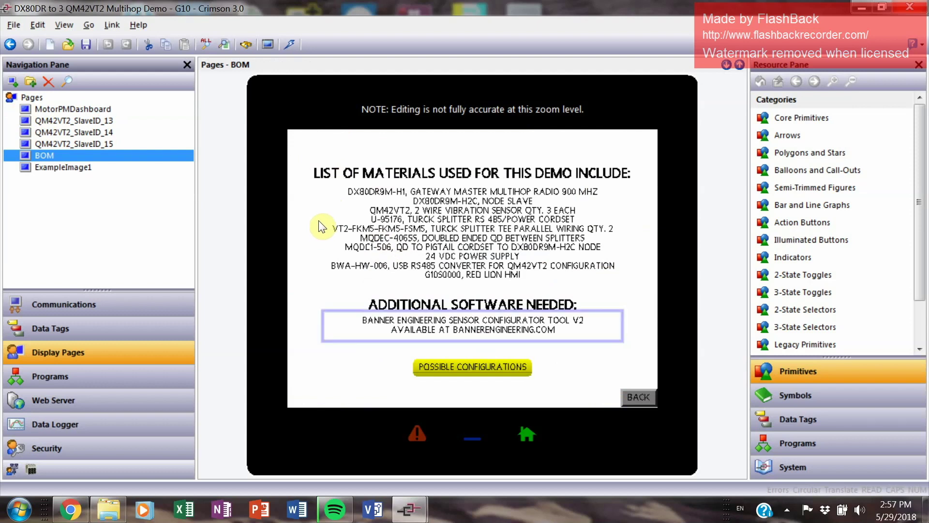
left_click(24, 167)
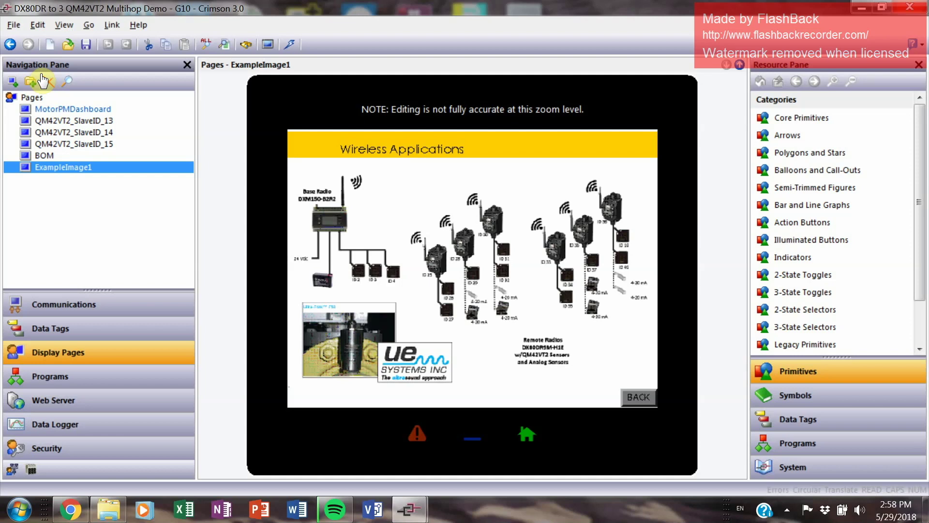
left_click(64, 109)
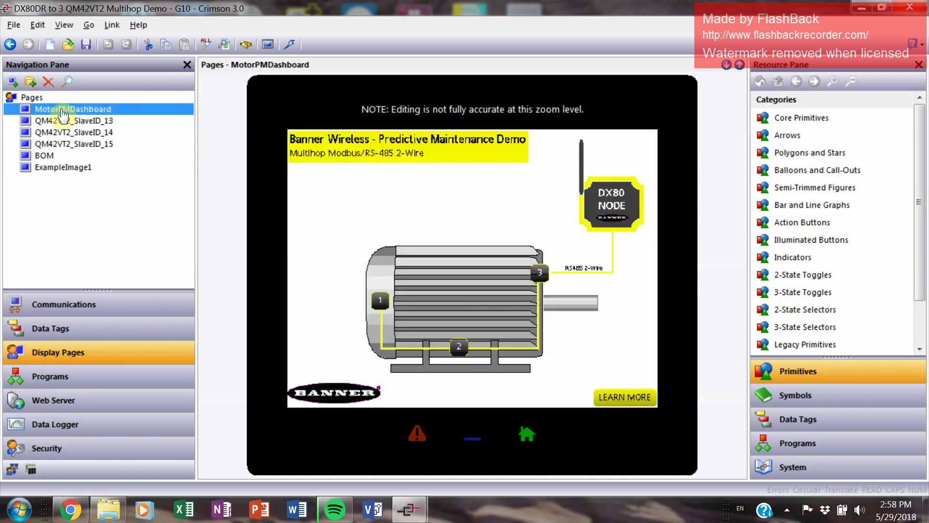